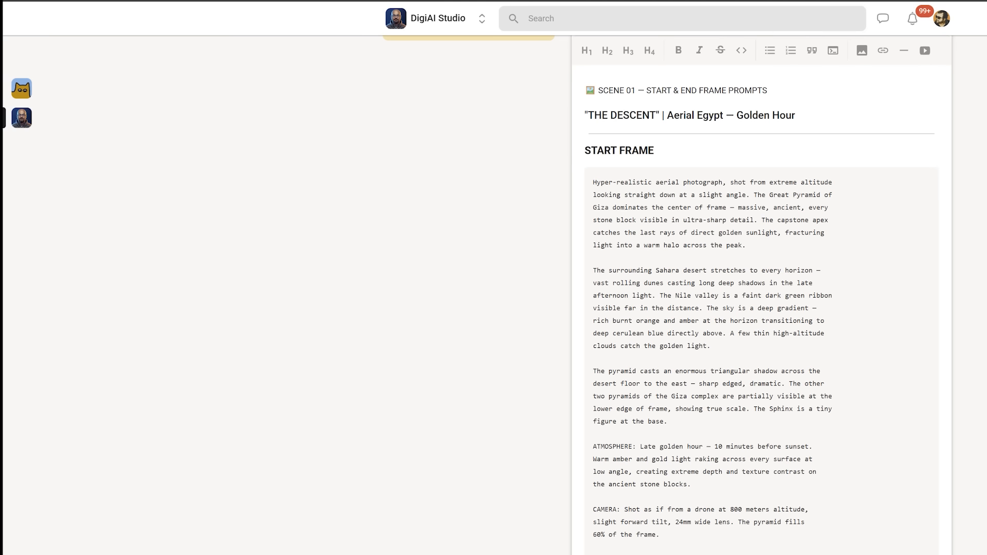
- Select the whole Scene 01 START FRAME prompt in the prompt document for copying
left_click_drag(594, 130, 727, 374)
left_click(726, 393)
scroll(726, 393, "down", 1)
left_click_drag(640, 342, 690, 379)
left_click_drag(624, 404, 648, 429)
left_click(667, 455)
left_click_drag(593, 518, 637, 518)
left_click(637, 518)
scroll(756, 309, "up", 1)
key("ctrl+a")
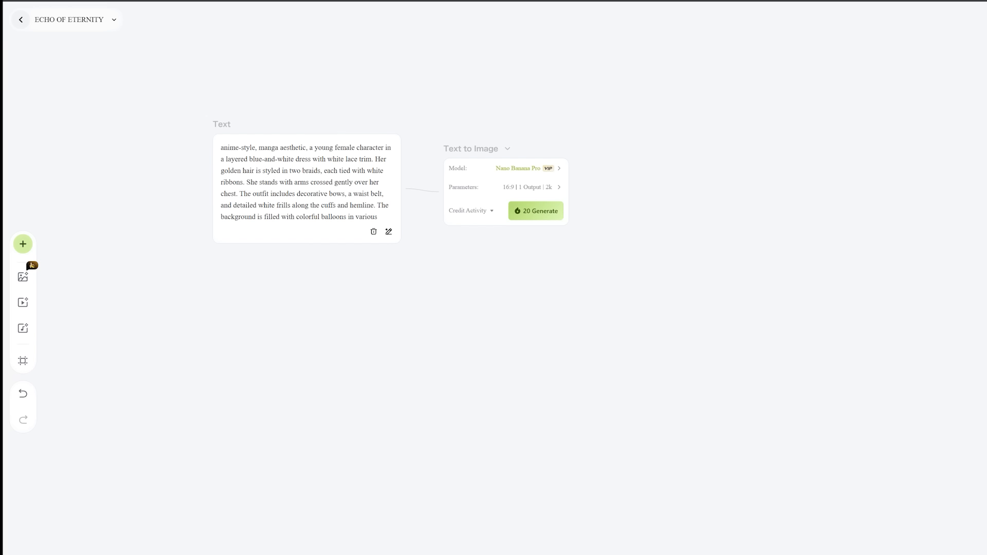
- Replace the Text node's sample prompt with the copied START FRAME prompt
left_click(278, 183)
key("ctrl+a")
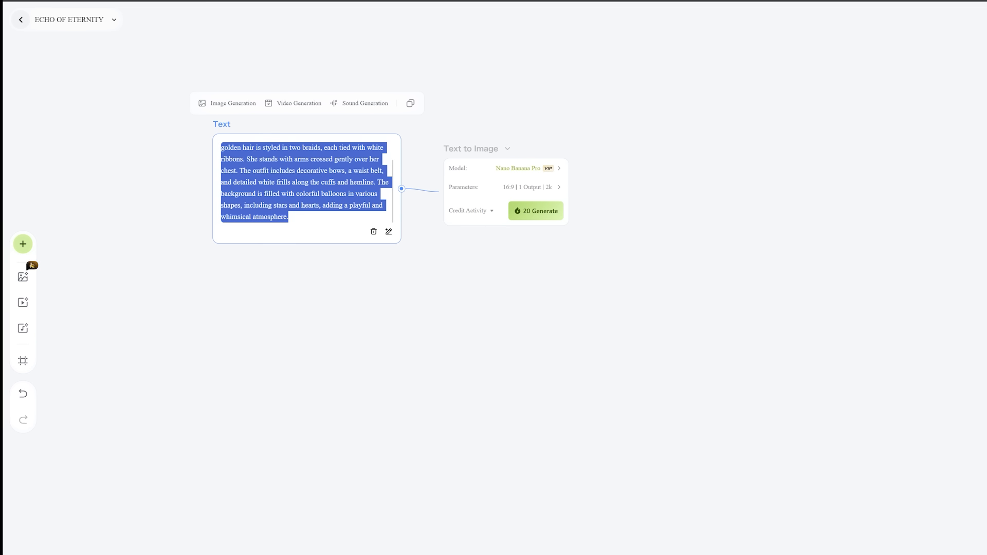
key("BackSpace")
key("ctrl+v")
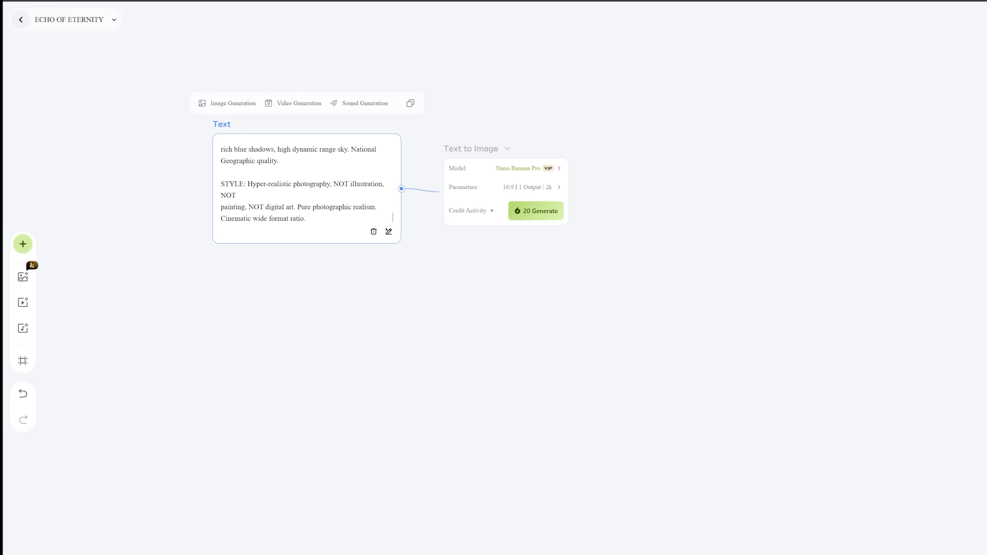
left_click(512, 240)
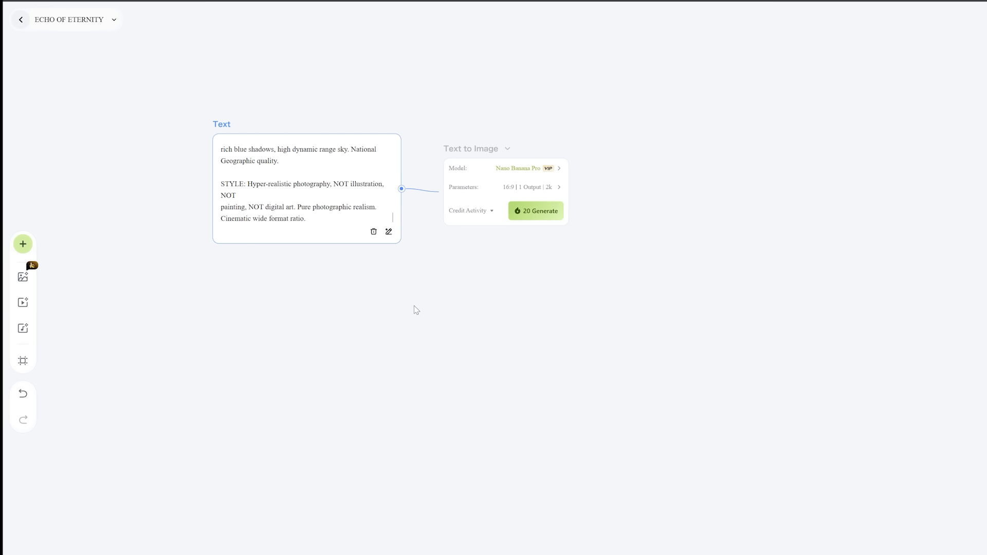
left_click(437, 358)
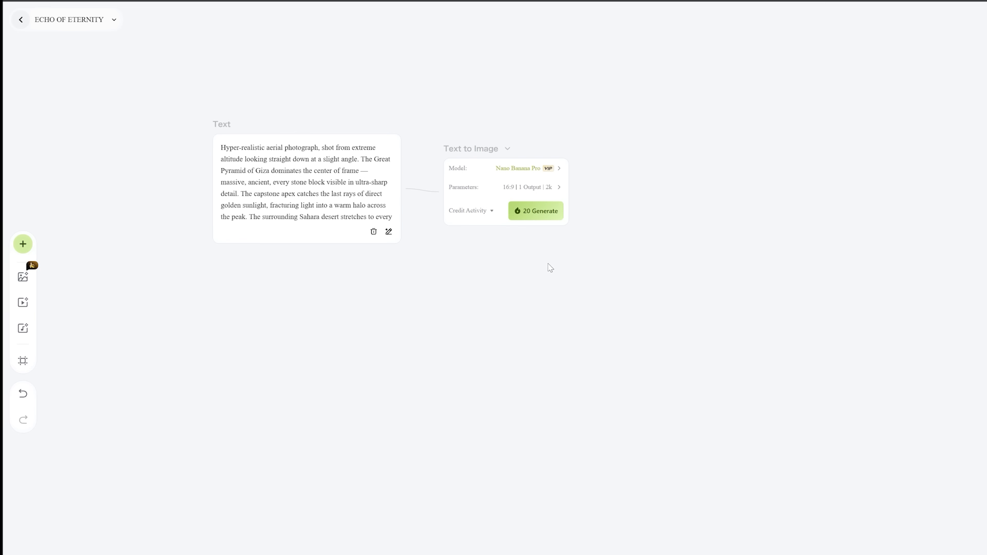
- Generate the start-frame image with Nano Banana Pro and rename the result SCE01-01
left_click(545, 214)
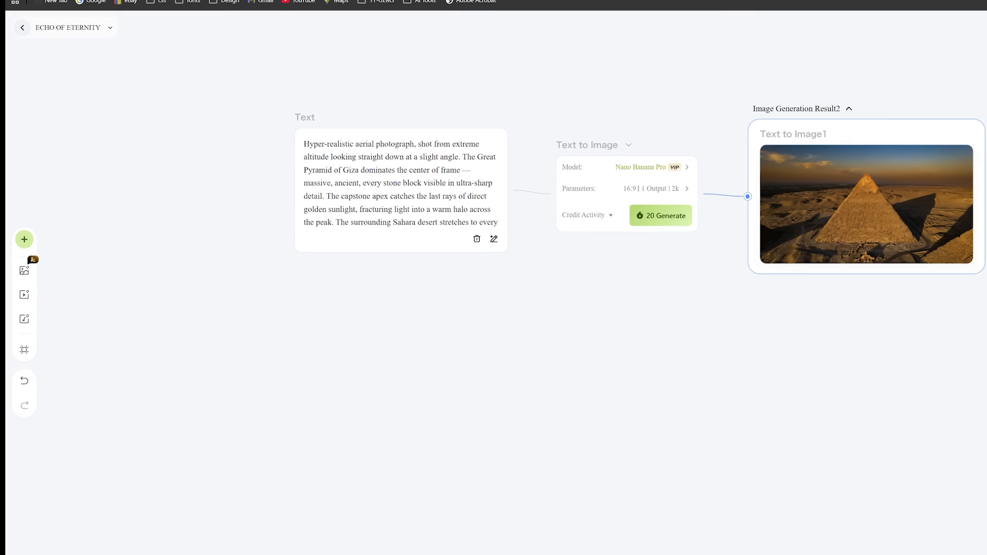
double_click(759, 134)
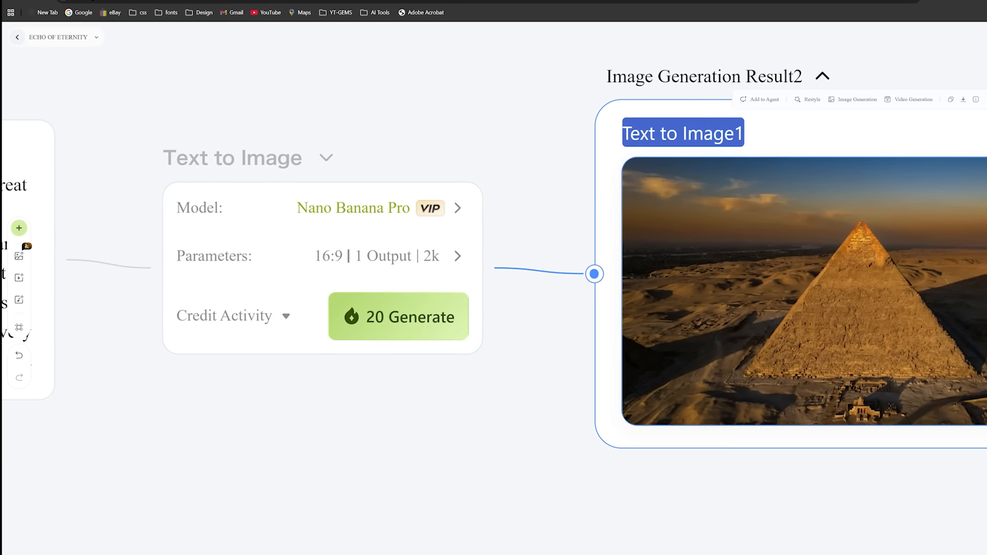
type("SCE01-01")
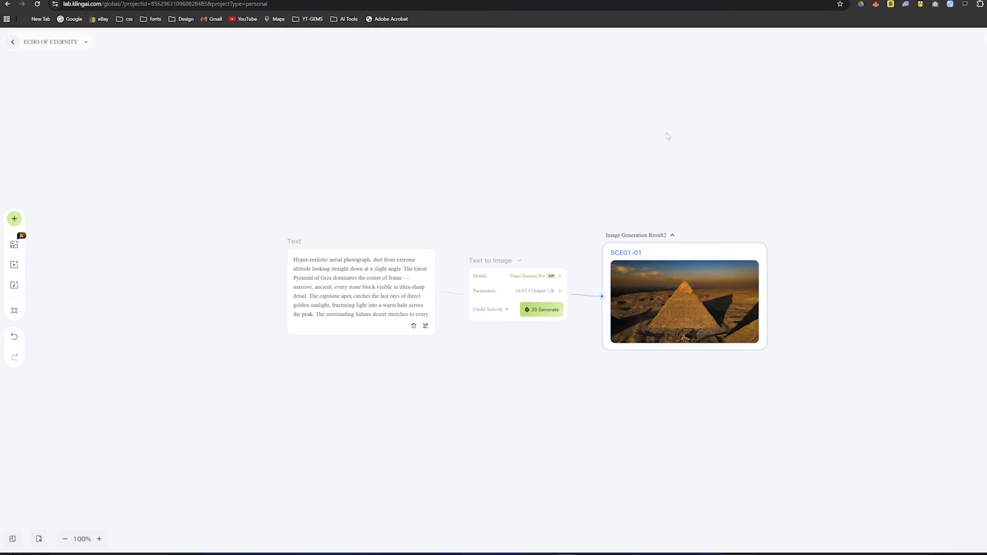
left_click(490, 157)
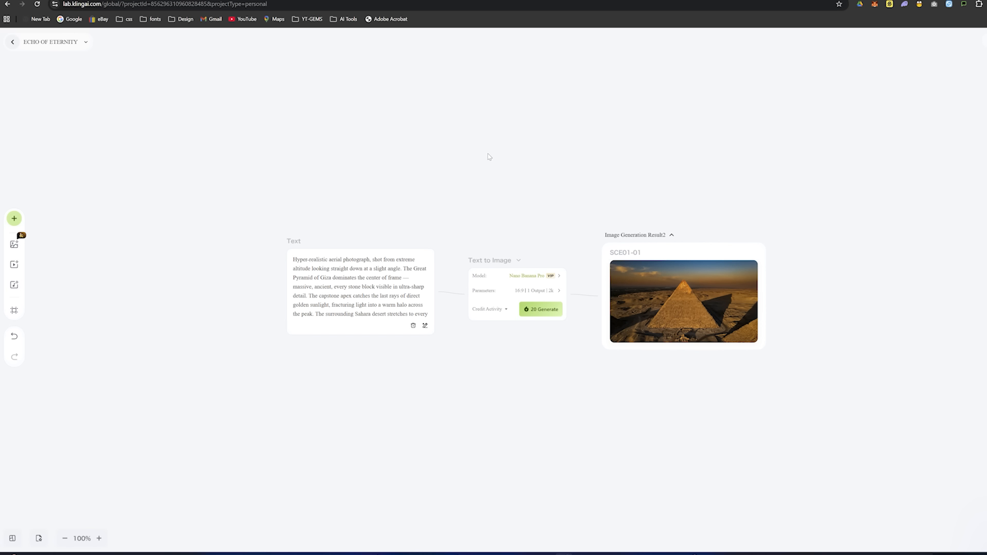
- Duplicate the Text and Text to Image nodes and place the copies below the originals
left_click_drag(214, 150, 314, 439)
key("ctrl+v")
left_click(673, 414)
scroll(892, 395, "down", 1)
scroll(534, 45, "right", 2)
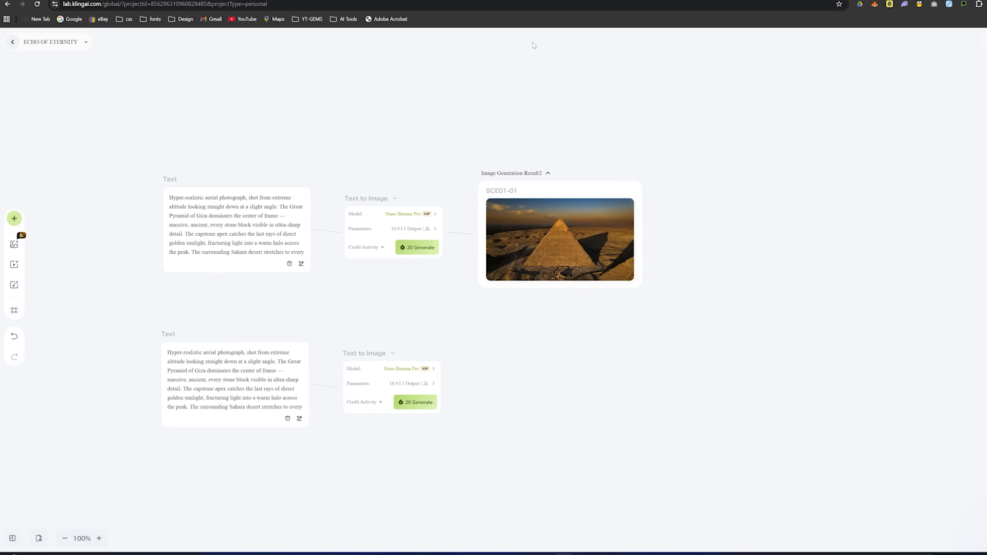
- Switch to the Skool prompt document and copy the whole Scene 01 END FRAME prompt
key("ctrl+Tab")
scroll(419, 226, "down", 8)
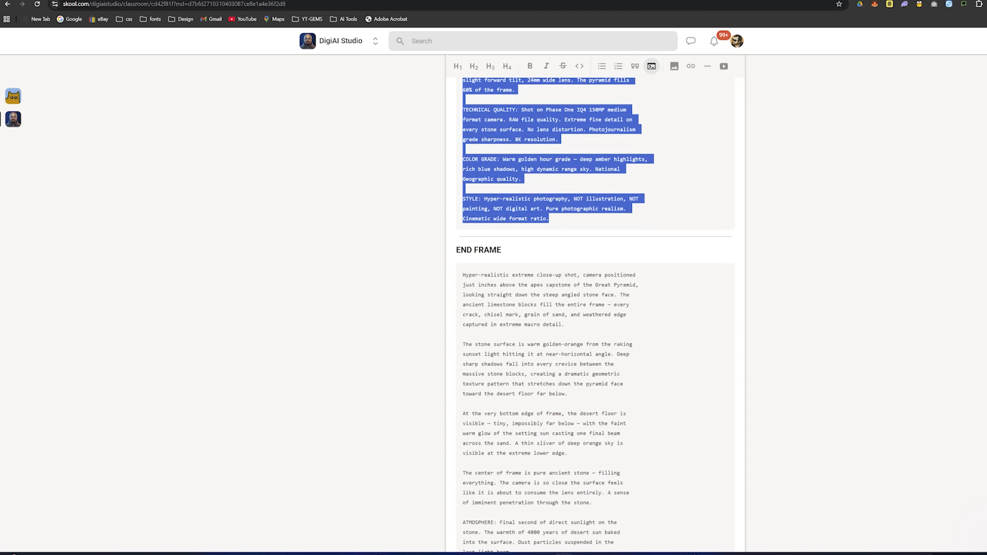
left_click(468, 186)
left_click_drag(462, 137, 550, 367)
scroll(570, 316, "down", 4)
key("ctrl+c")
- Back in the Kling canvas, replace the duplicated Text node's prompt with the END FRAME prompt and generate the image
key("ctrl+shift+Tab")
double_click(293, 379)
key("ctrl+a")
key("ctrl+v")
left_click(420, 408)
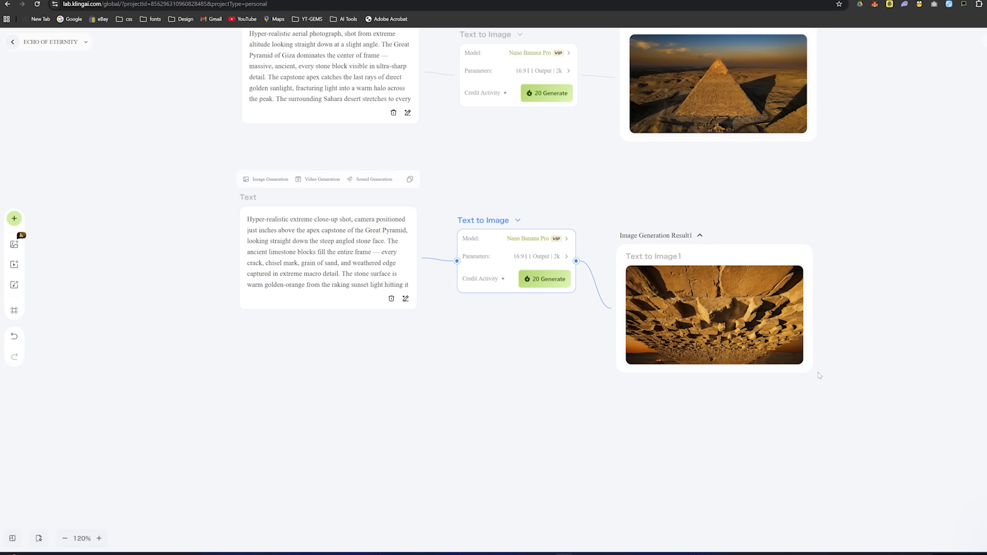
- Move the end-frame image result up slightly and rename it SCE01-02
left_click_drag(654, 257, 657, 230)
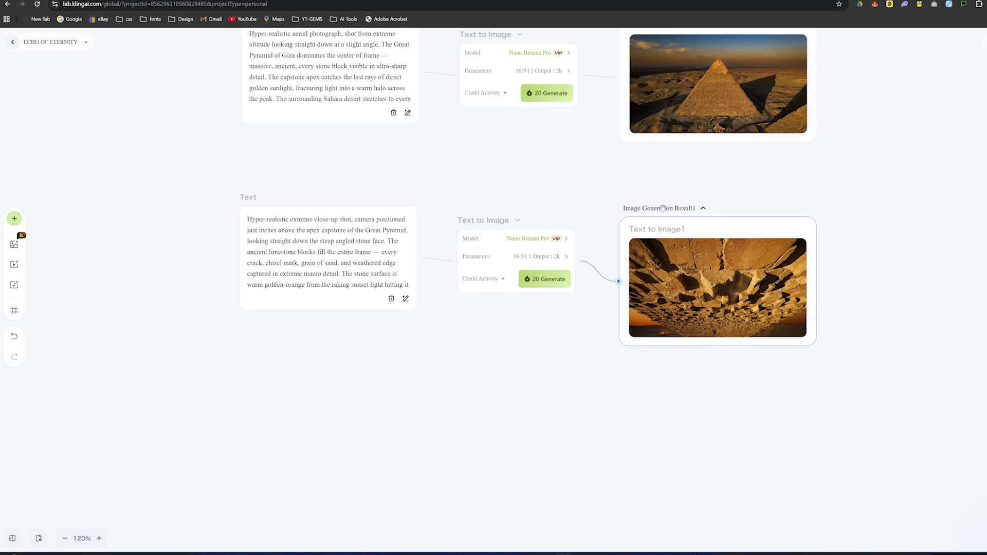
double_click(658, 230)
type("SCE")
scroll(653, 224, "down", 5)
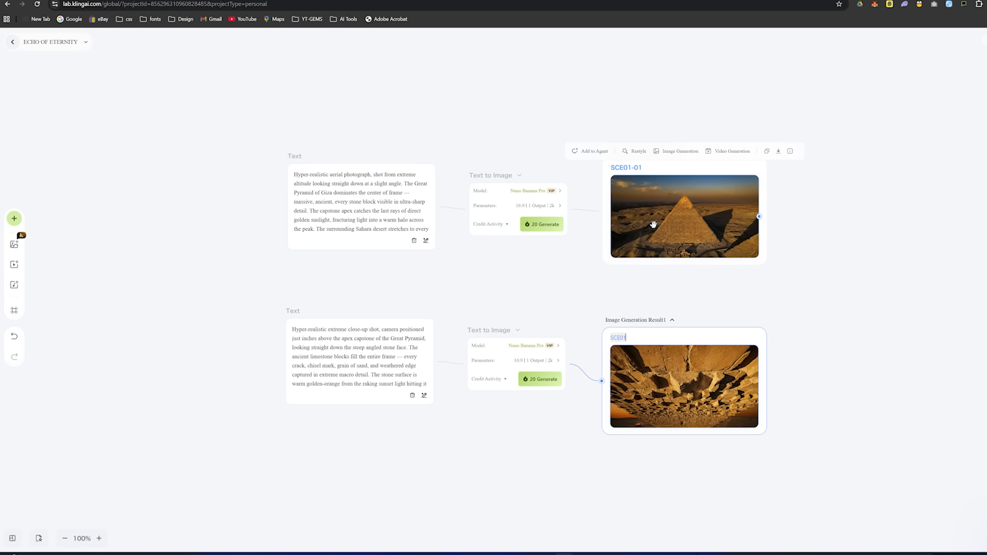
scroll(218, 194, "right", 5)
left_click(541, 306)
left_click(420, 206)
left_click(396, 385)
left_click(692, 395)
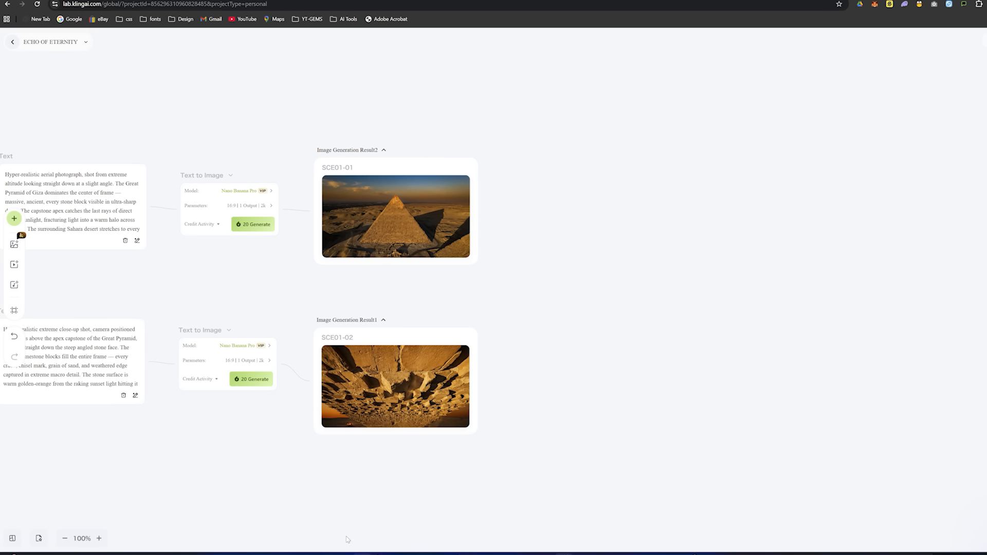
- Add a Frames video generation workflow to the canvas and delete its sample image node
mouse_move(14, 266)
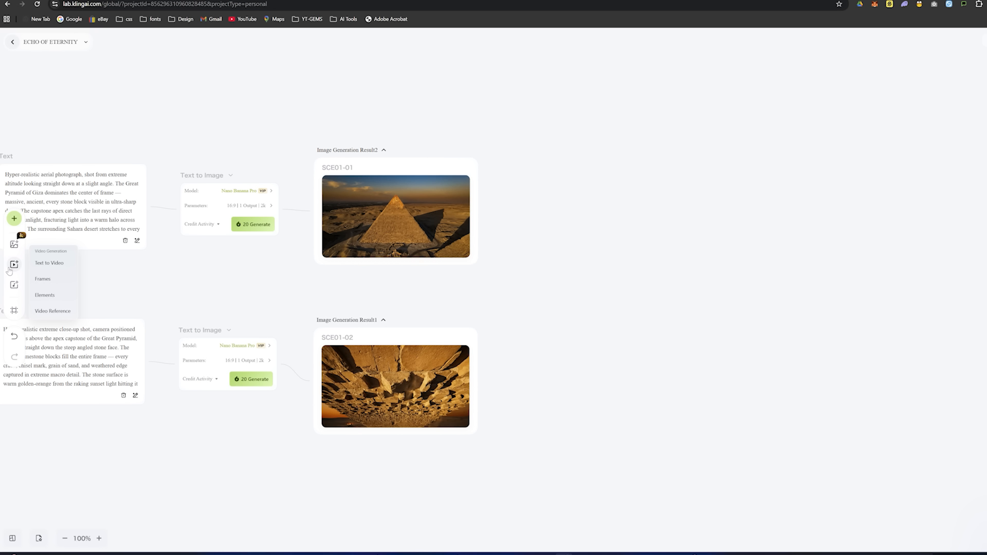
left_click(45, 280)
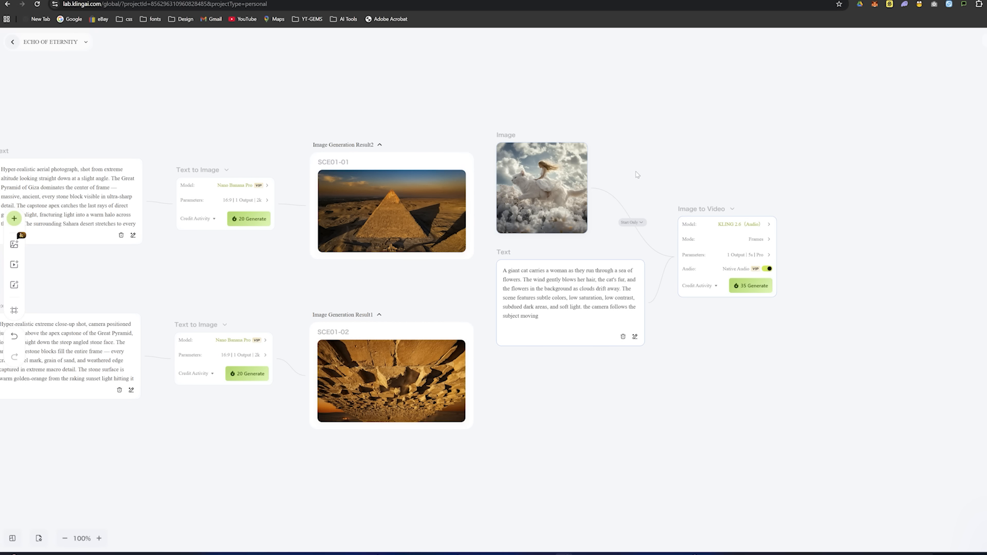
left_click(563, 194)
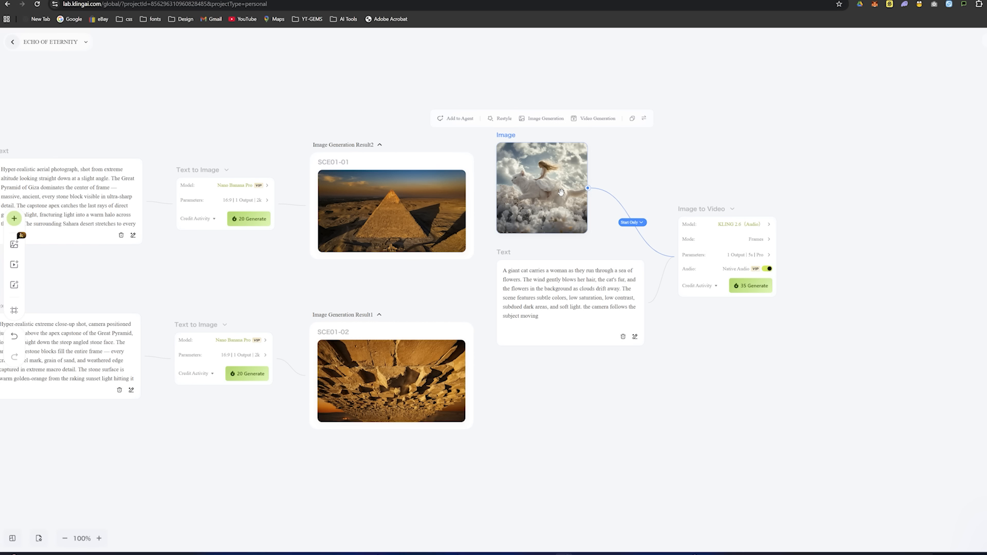
key("Delete")
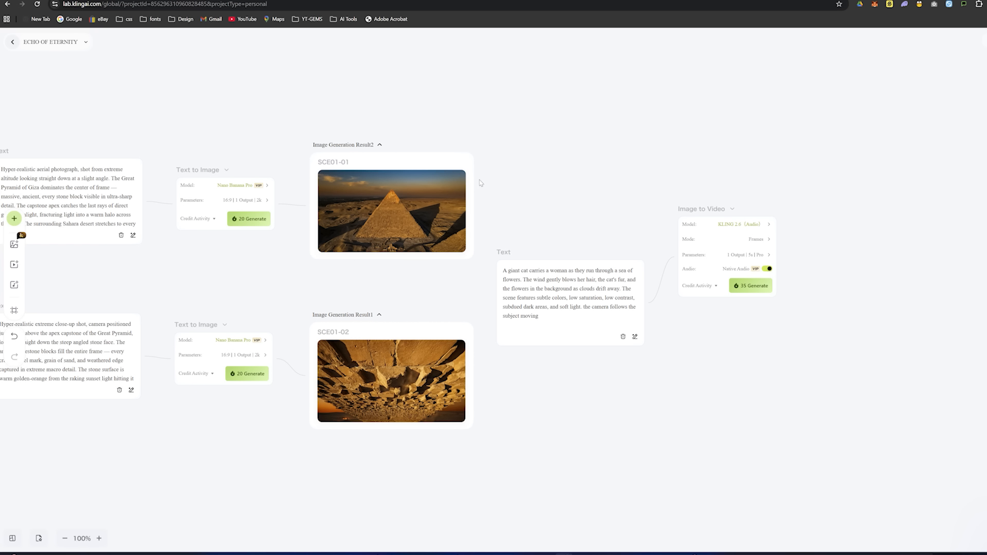
- Connect SCE01-01 as start and SCE01-02 as end frame to the Image to Video node, moving the sample Text node up out of the way
left_click_drag(467, 211, 683, 268)
left_click_drag(577, 282, 580, 97)
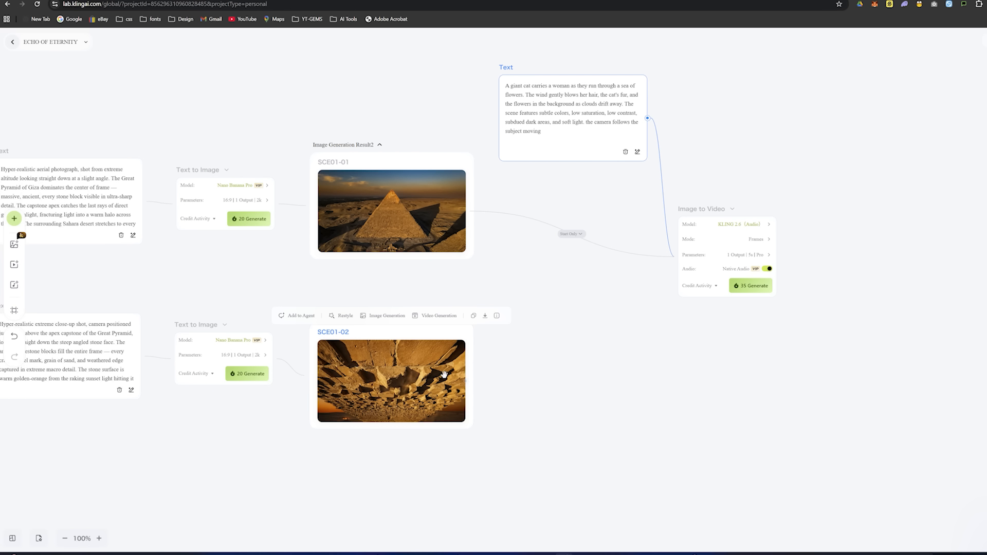
left_click(464, 381)
left_click_drag(467, 381, 666, 257)
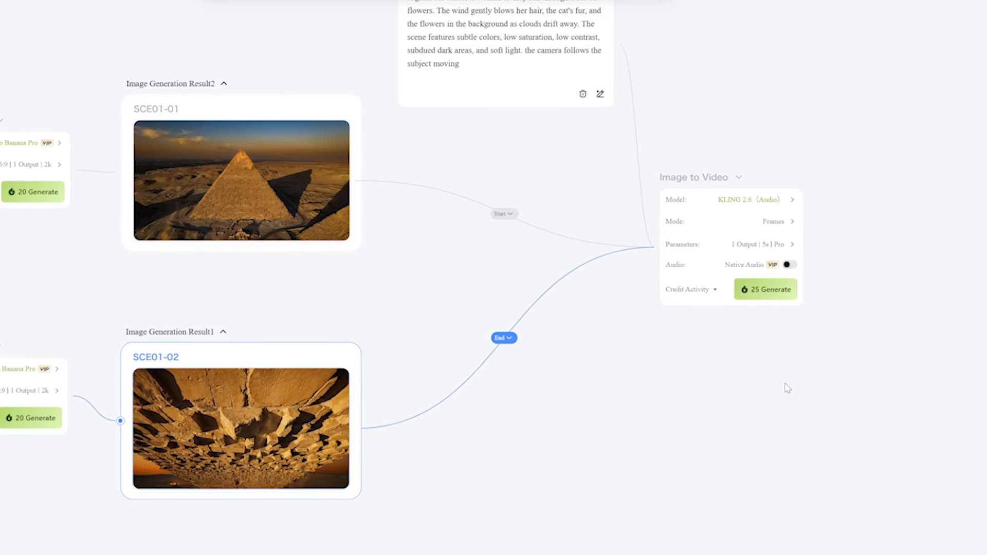
- Set the Image to Video model to KLING 2.5 Turbo and move its node and the Text node closer to the images
left_click(773, 367)
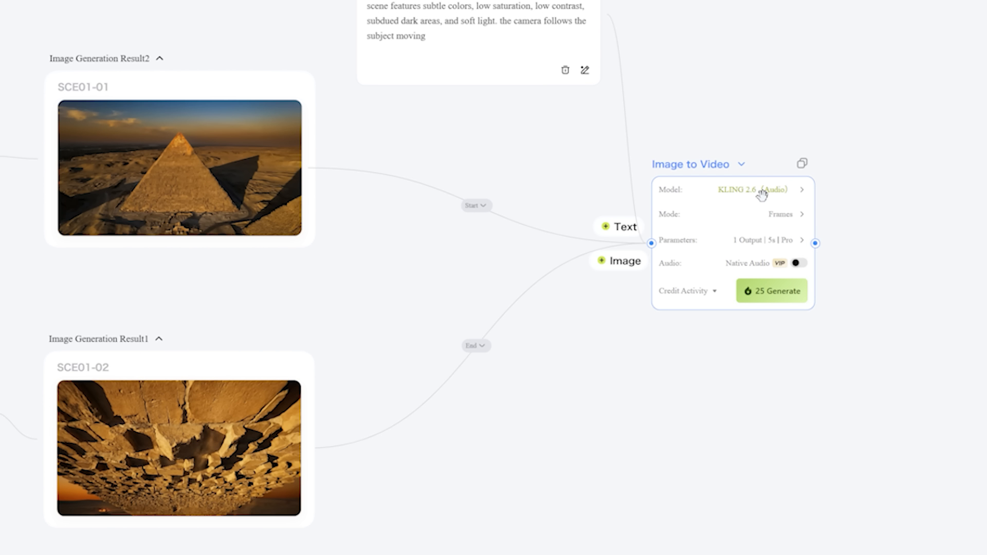
left_click(782, 196)
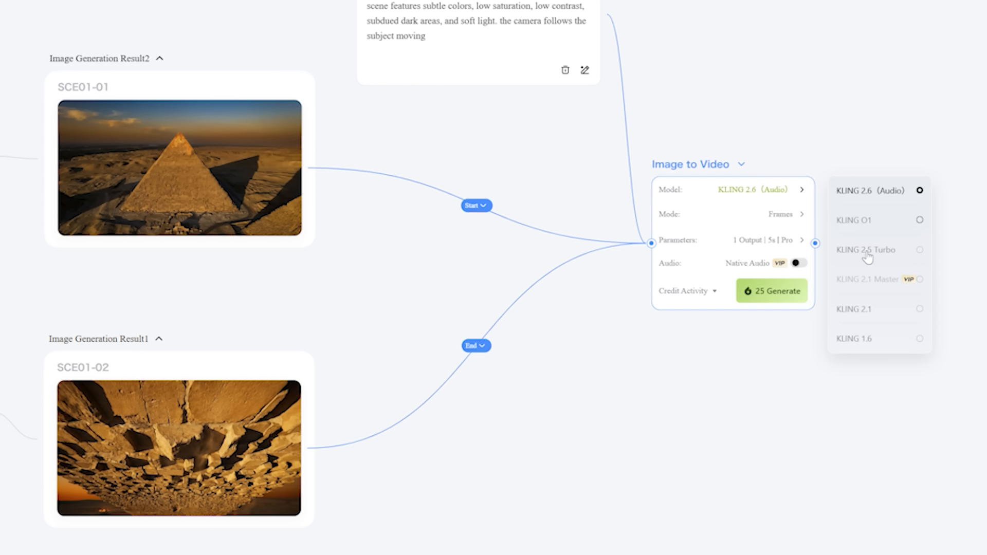
left_click(919, 250)
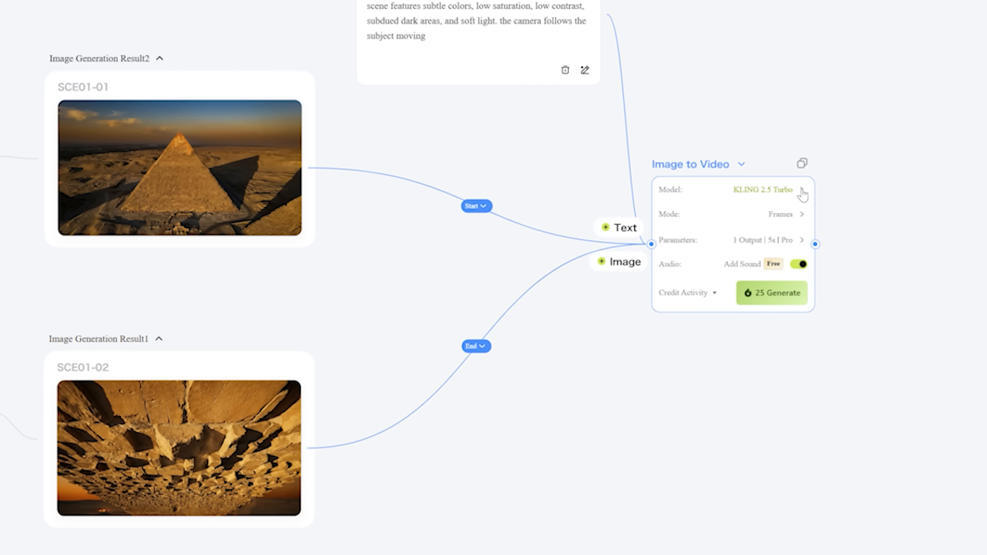
left_click_drag(699, 167, 570, 220)
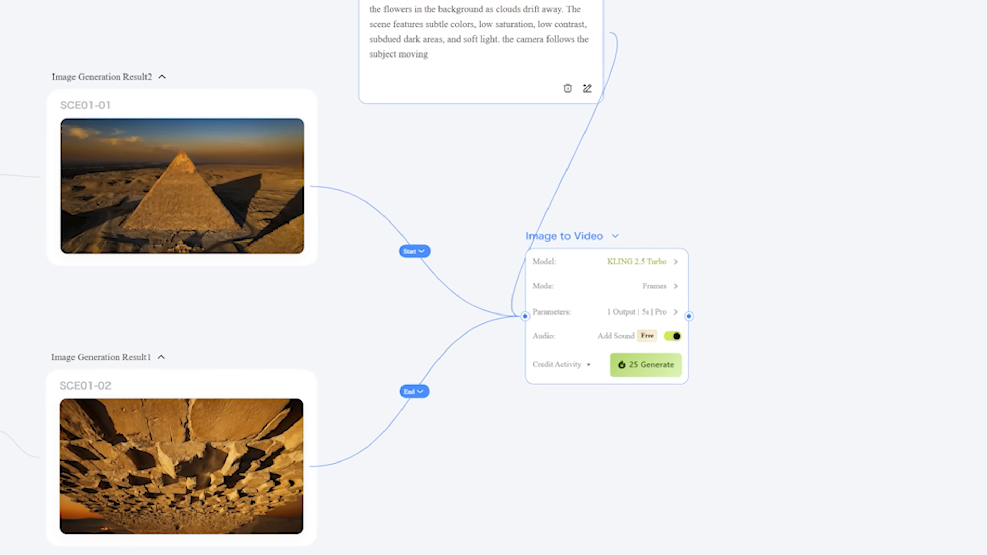
left_click_drag(370, 7, 367, 50)
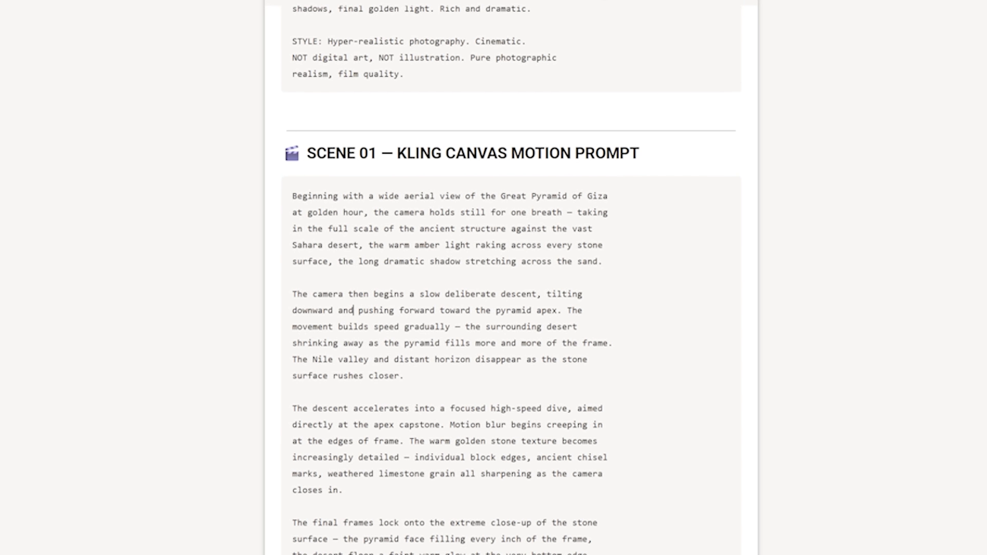
- Copy the Scene 01 Kling Canvas motion prompt into the video workflow's Text node and generate the 5s Pro video
left_click_drag(289, 196, 595, 262)
key("ctrl+c")
left_click(303, 410)
left_click_drag(583, 540, 284, 197)
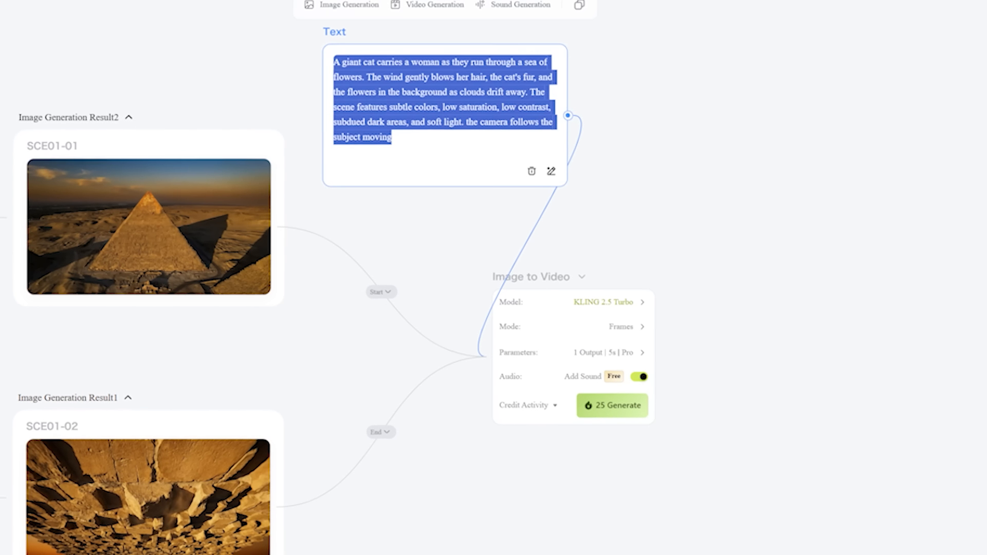
key("ctrl+v")
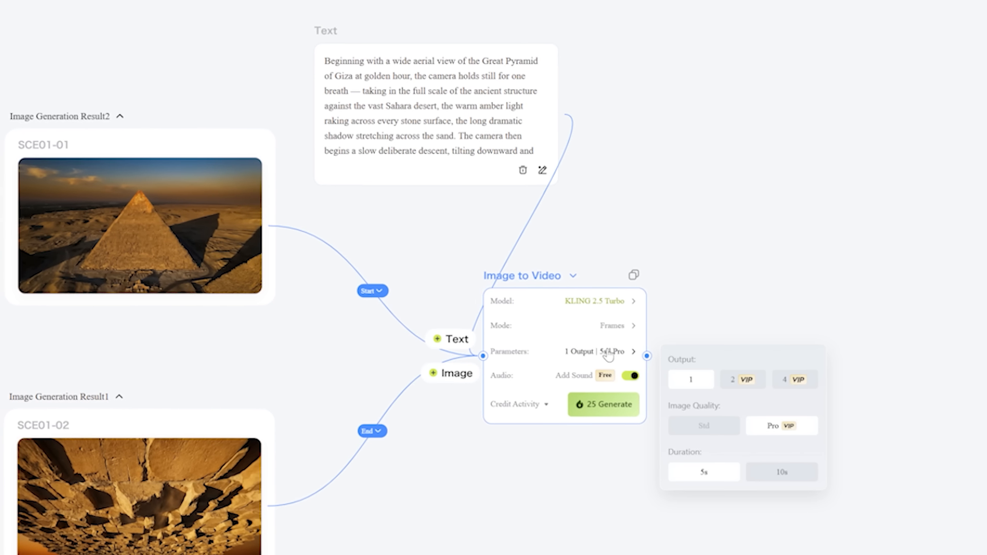
left_click(595, 405)
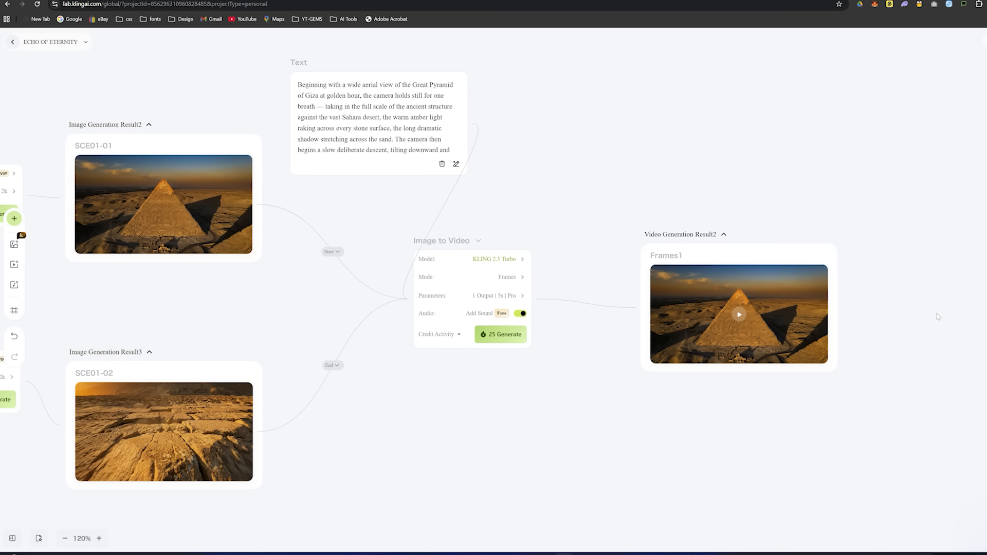
- Play the generated Frames1 video in full view and return to the canvas
left_click(765, 317)
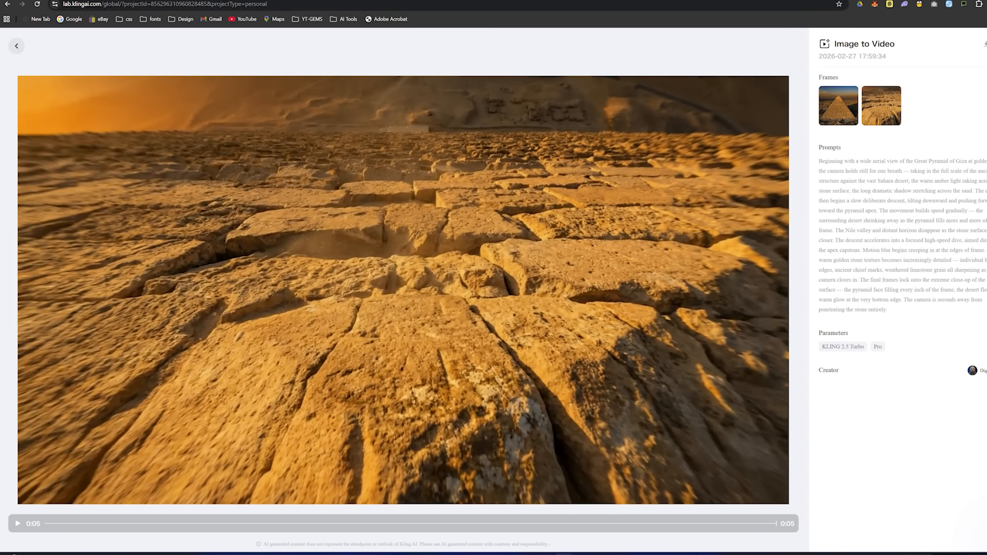
left_click(16, 46)
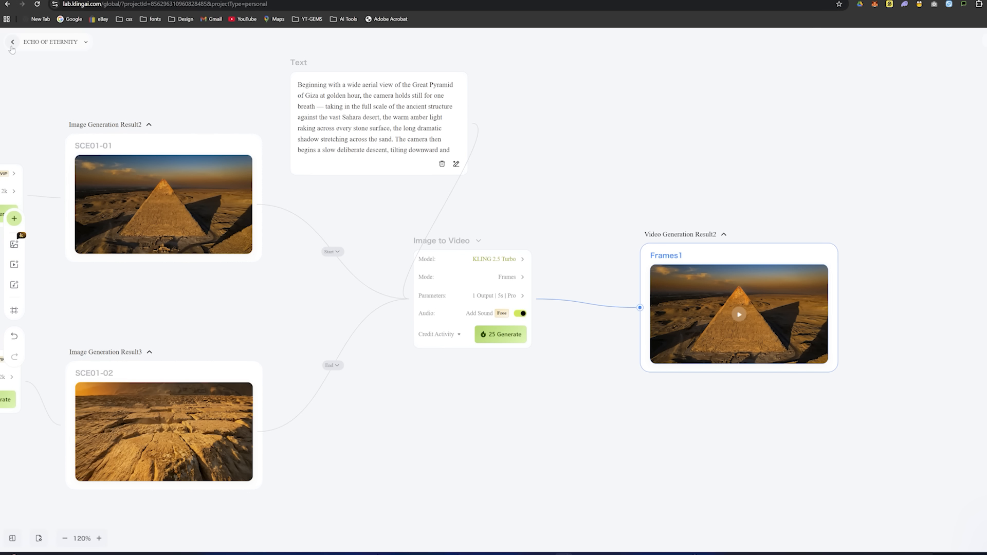
- Download the SCE01-02 image without watermark
left_click(258, 360)
left_click(258, 359)
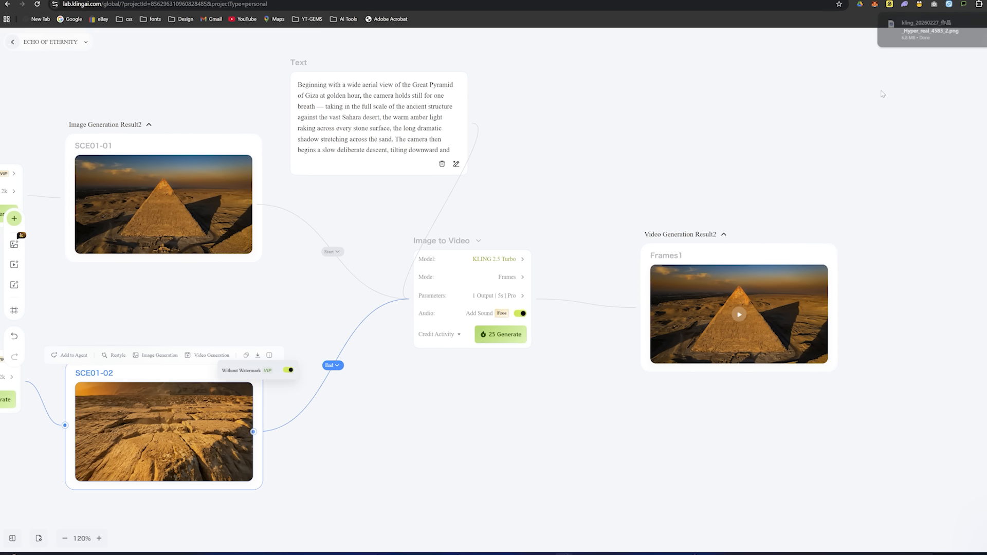
left_click(979, 23)
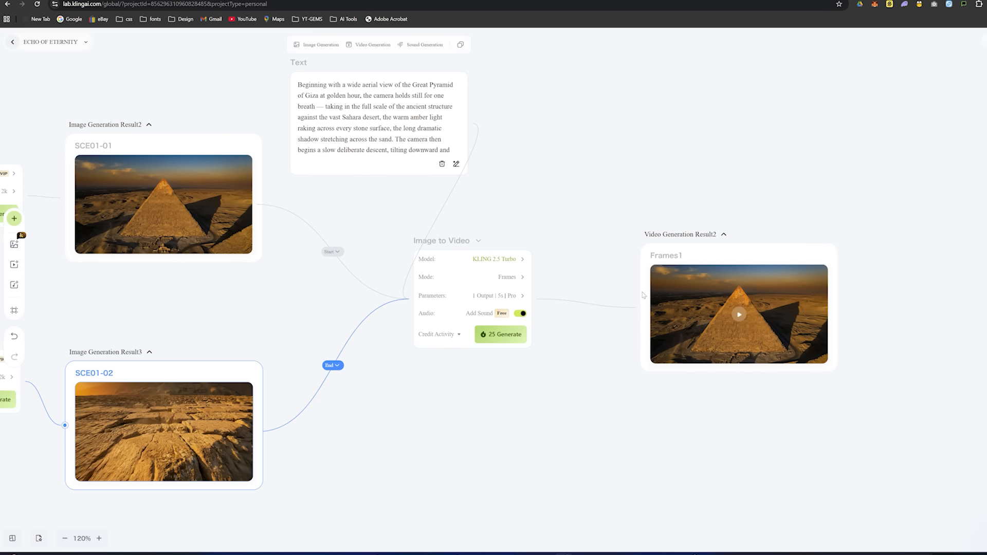
- Move the SCE01-02 image result up, closer to the SCE01-01 result
left_click(685, 172)
scroll(684, 172, "down", 3)
left_click_drag(552, 174, 698, 71)
scroll(698, 71, "up", 1)
mouse_move(445, 220)
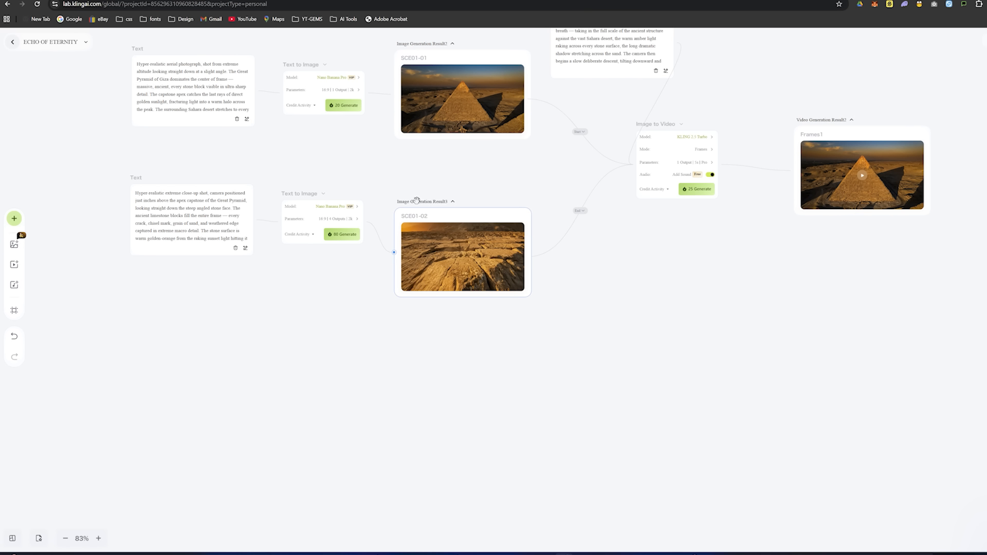
left_click_drag(417, 200, 418, 168)
- Duplicate the end-frame Text and Text to Image nodes and place the copies below the originals
left_click_drag(91, 150, 389, 317)
key("ctrl+v")
left_click_drag(455, 339, 210, 359)
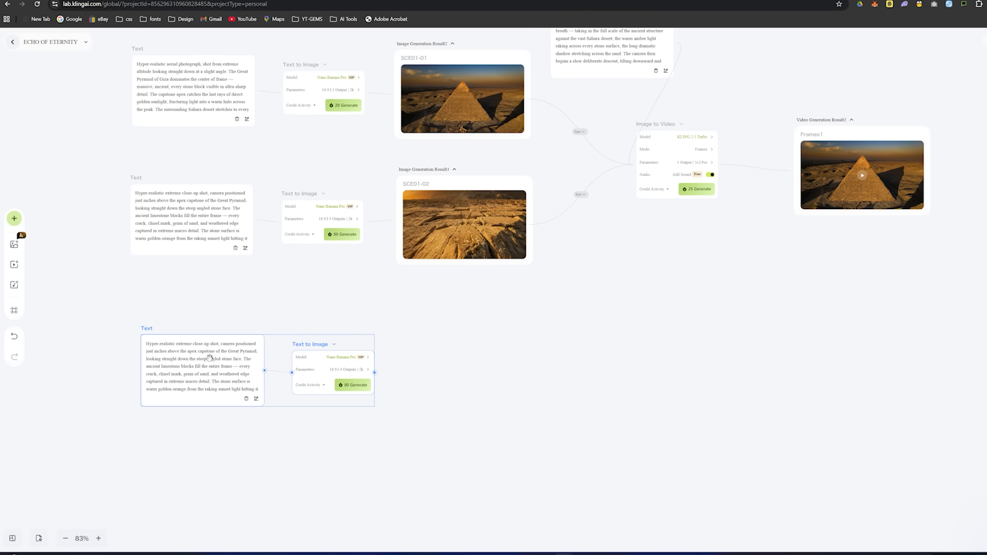
- Switch to the Skool classroom page and copy the full Scene 02 End Frame prompt
scroll(517, 292, "up", 2)
left_click_drag(298, 252, 481, 165)
left_click(702, 356)
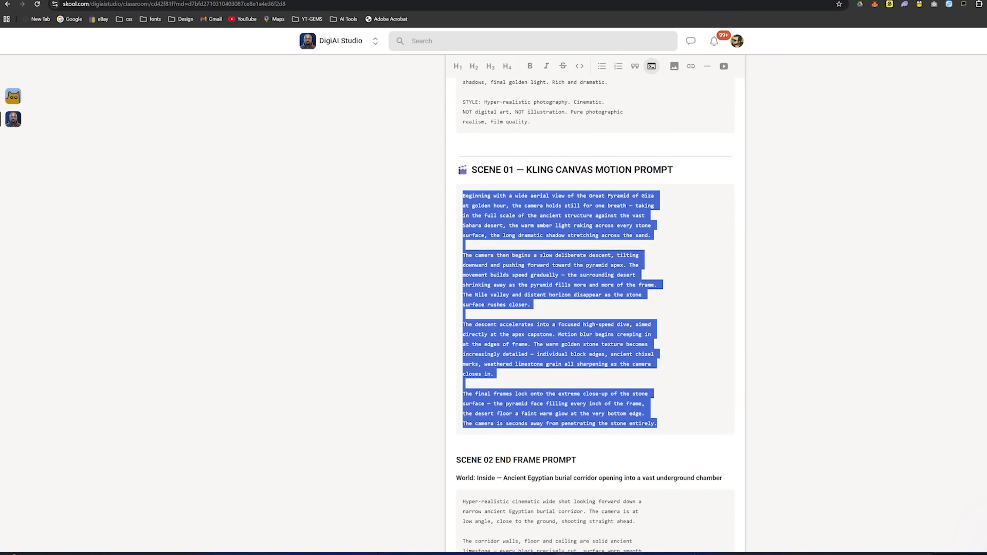
scroll(595, 308, "up", 5)
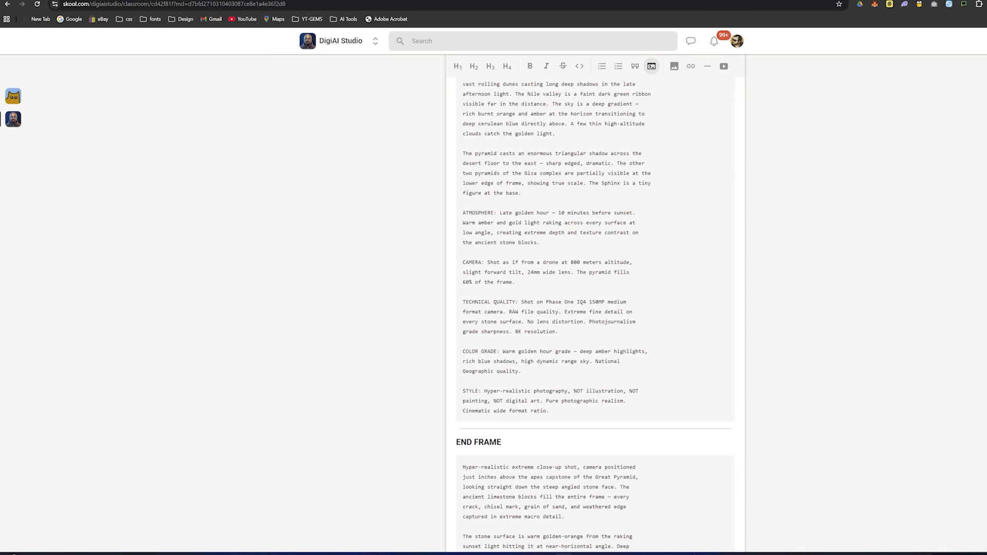
scroll(595, 308, "down", 8)
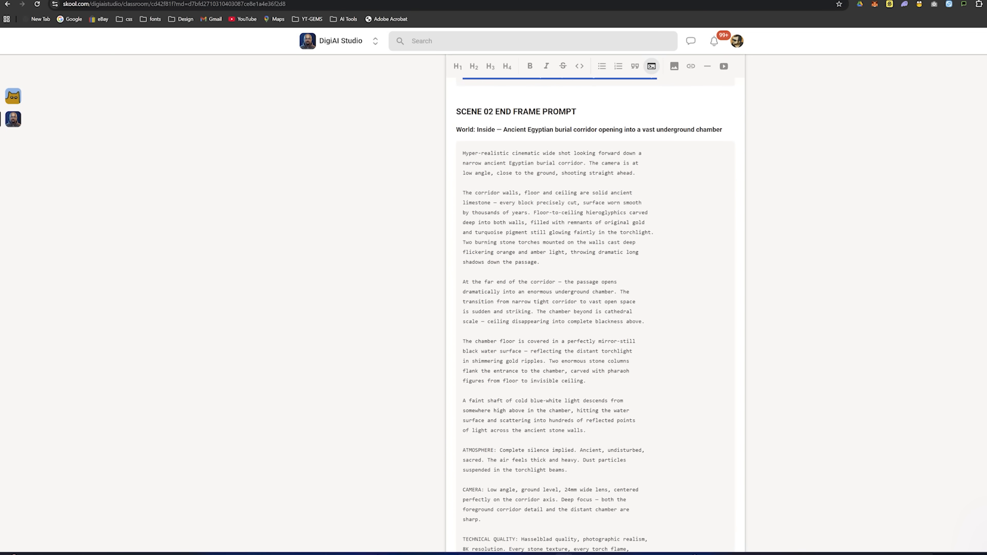
scroll(595, 308, "down", 1)
left_click_drag(461, 114, 639, 391)
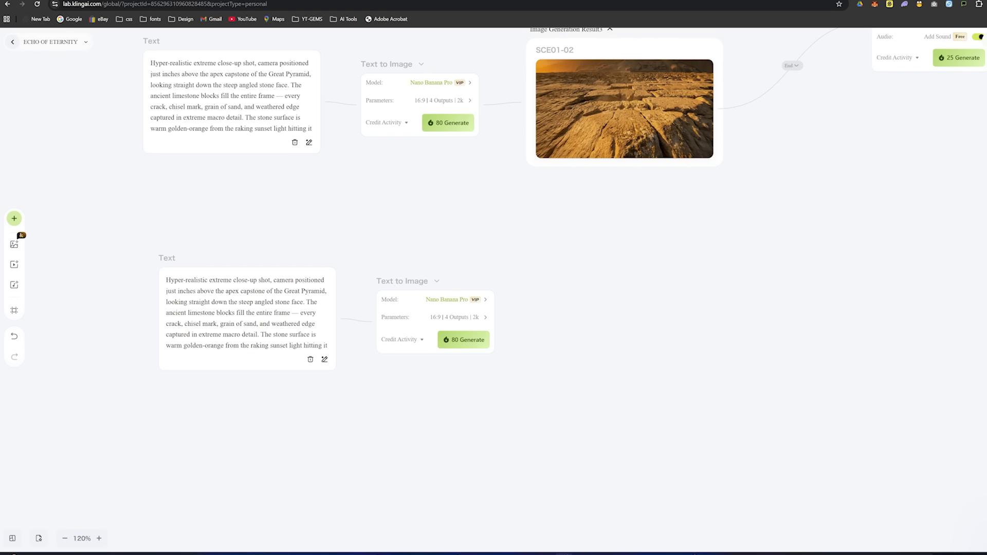
- Replace the duplicated Text node's prompt with the copied Scene 02 end-frame prompt and generate one 16:9, 2k image
triple_click(237, 322)
key("ctrl+a")
key("BackSpace")
key("ctrl+v")
left_click(350, 399)
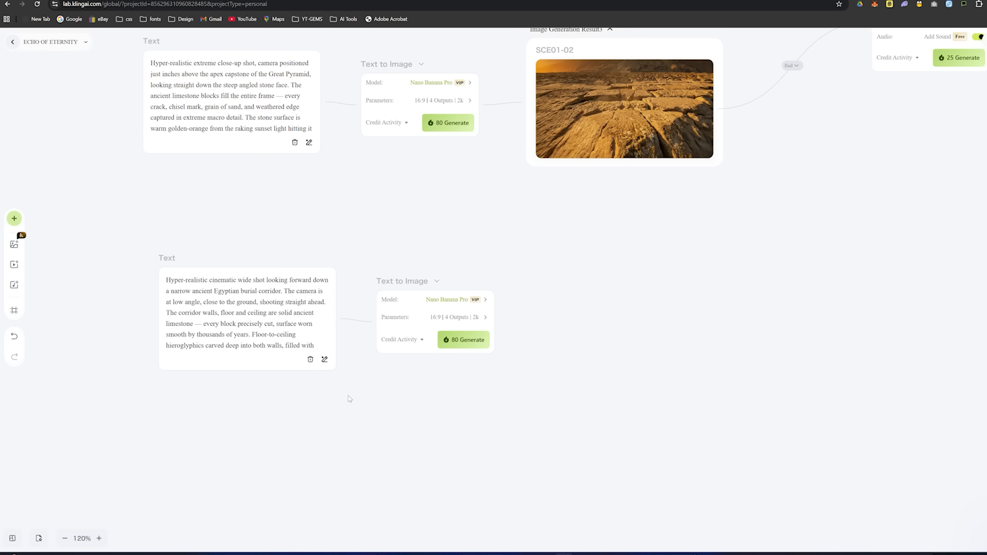
left_click(467, 340)
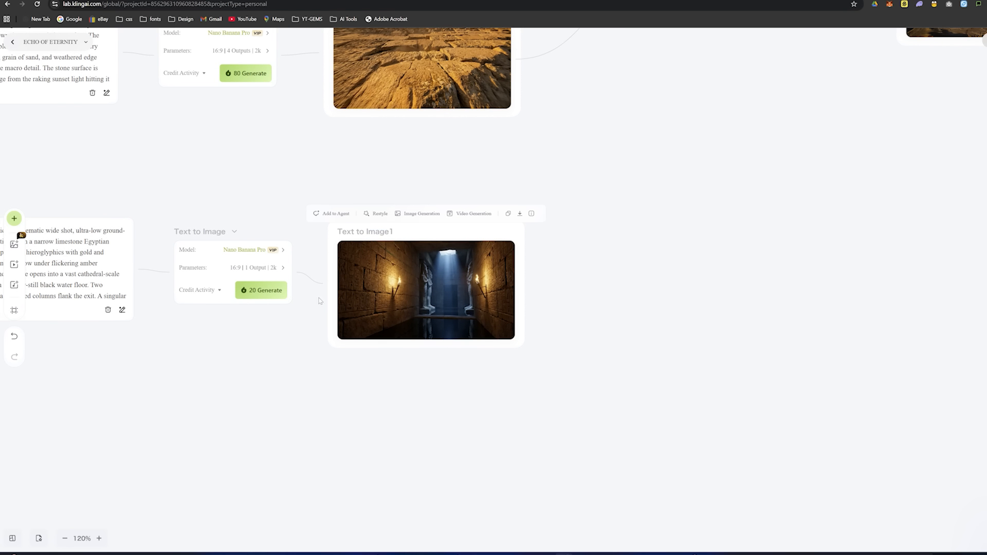
- Rename the generated burial corridor image SCE02-02
double_click(383, 229)
scroll(385, 226, "up", 2)
scroll(368, 230, "up", 3)
key("ctrl+a")
scroll(369, 231, "up", 1)
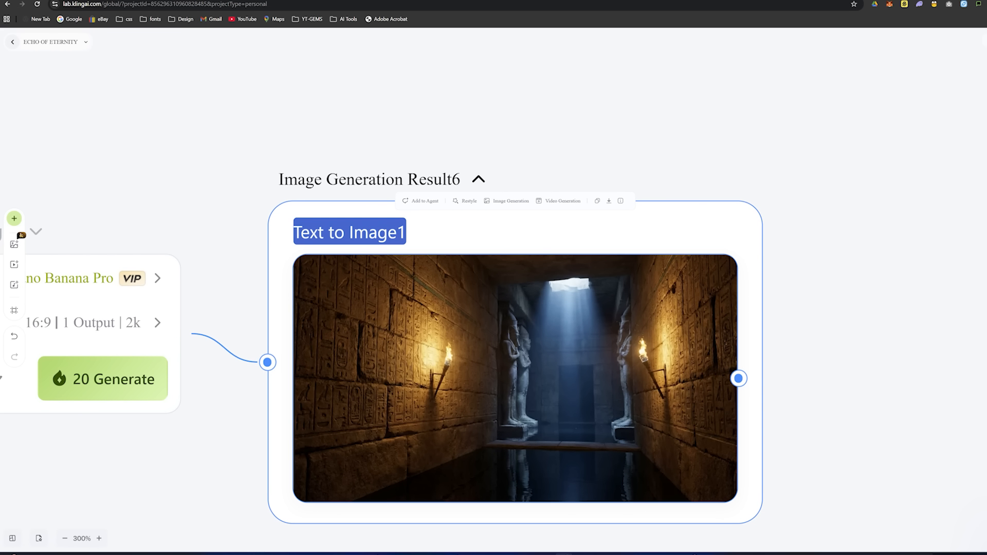
type("scE02-02")
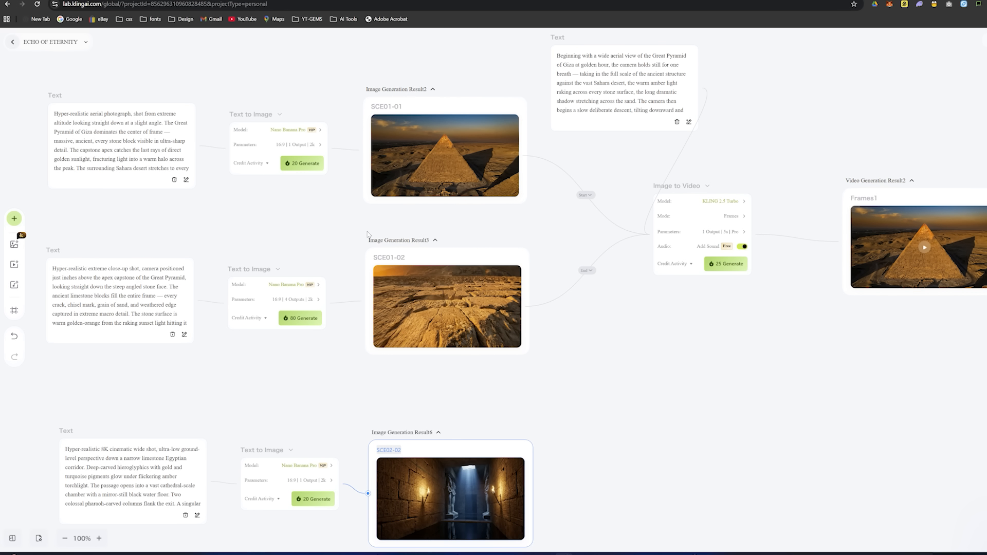
- Duplicate the Scene 01 Image to Video node and place the copy beside the SCE02-02 image
scroll(406, 282, "right", 5)
scroll(406, 283, "down", 2)
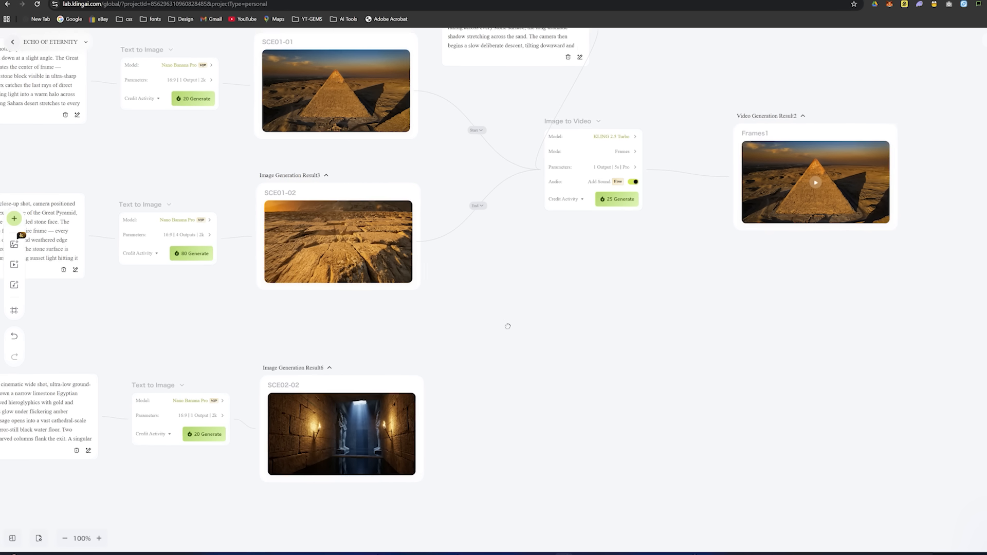
scroll(439, 331, "up", 2)
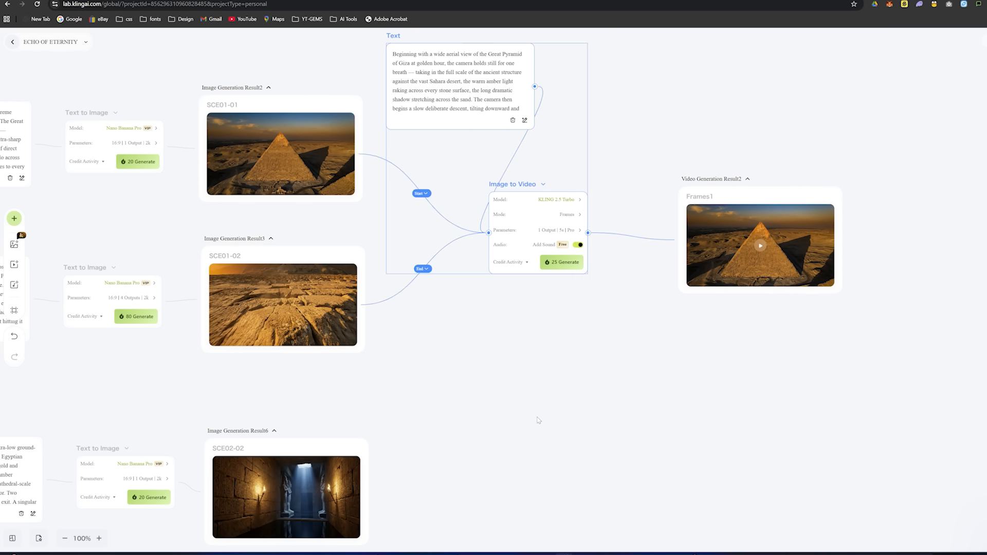
left_click(521, 200)
key("ctrl+c")
key("ctrl+v")
left_click_drag(535, 273, 483, 459)
scroll(488, 313, "down", 3)
left_click_drag(487, 313, 485, 365)
- Connect SCE02-02 to the copied Image to Video node as the end frame and SCE01-02 as the start frame
left_click_drag(361, 394, 468, 382)
left_click(447, 388)
left_click(413, 385)
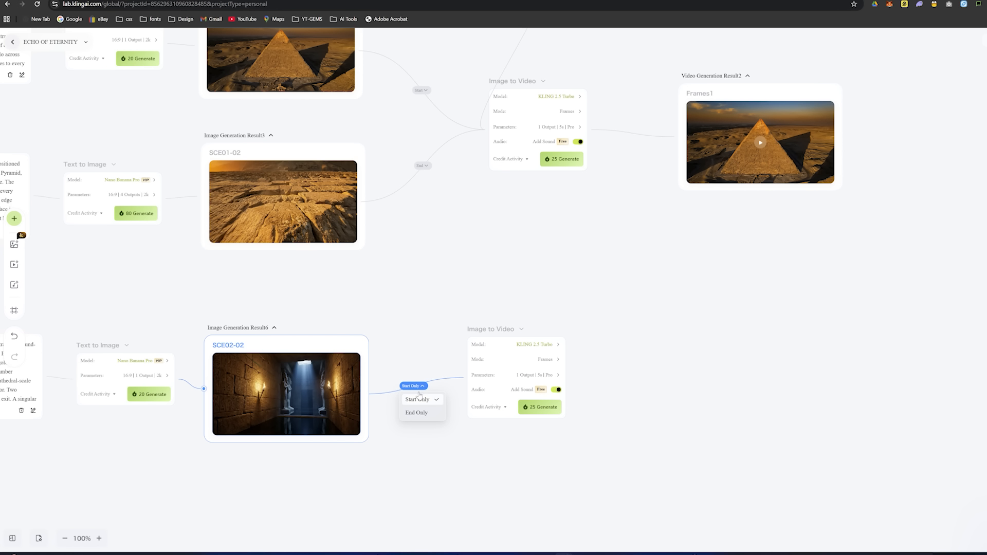
left_click_drag(358, 202, 469, 387)
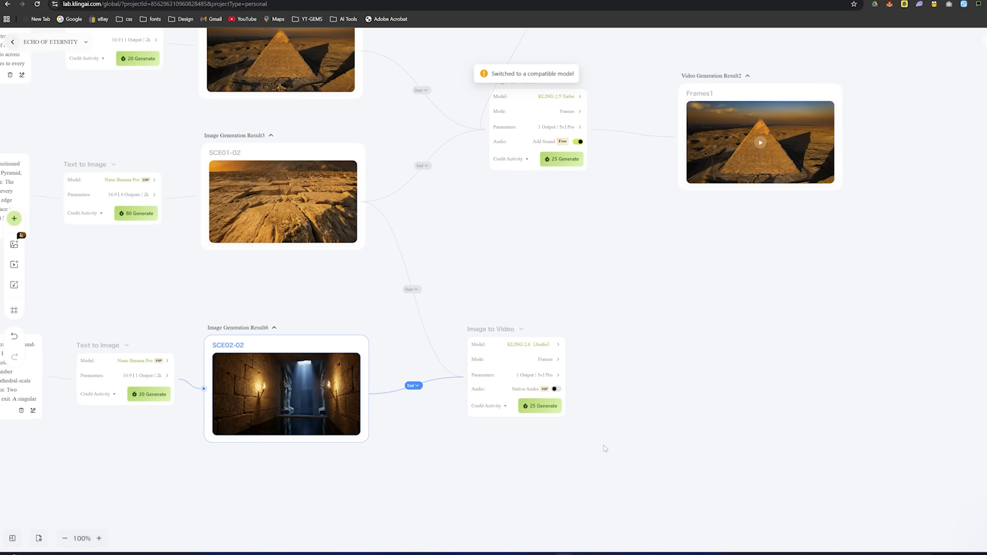
- Attach an empty Text node to the copied Image to Video node and arrange it directly below that node
left_click(493, 329)
left_click_drag(493, 329, 498, 328)
left_click(448, 367)
left_click_drag(261, 285, 354, 418)
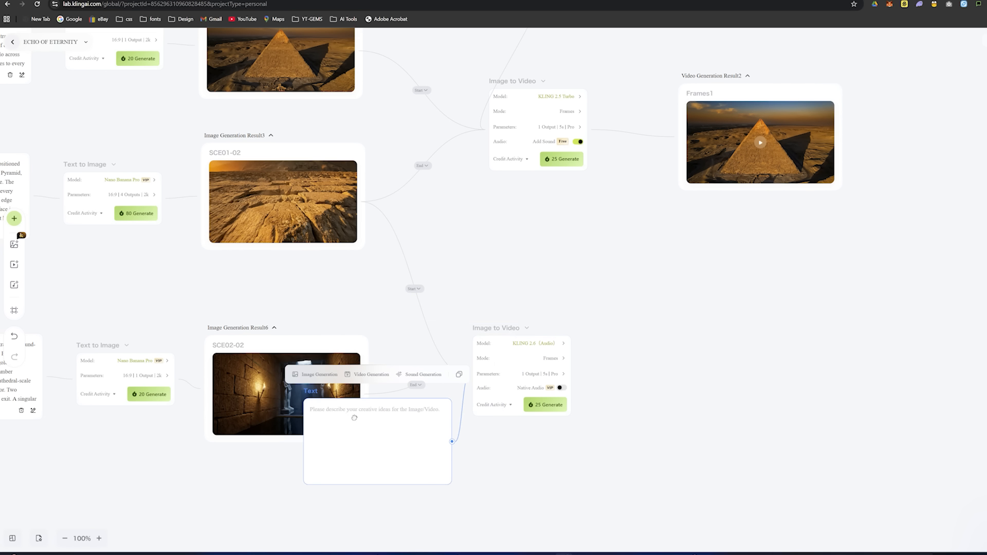
scroll(345, 411, "down", 2)
left_click_drag(349, 372, 471, 414)
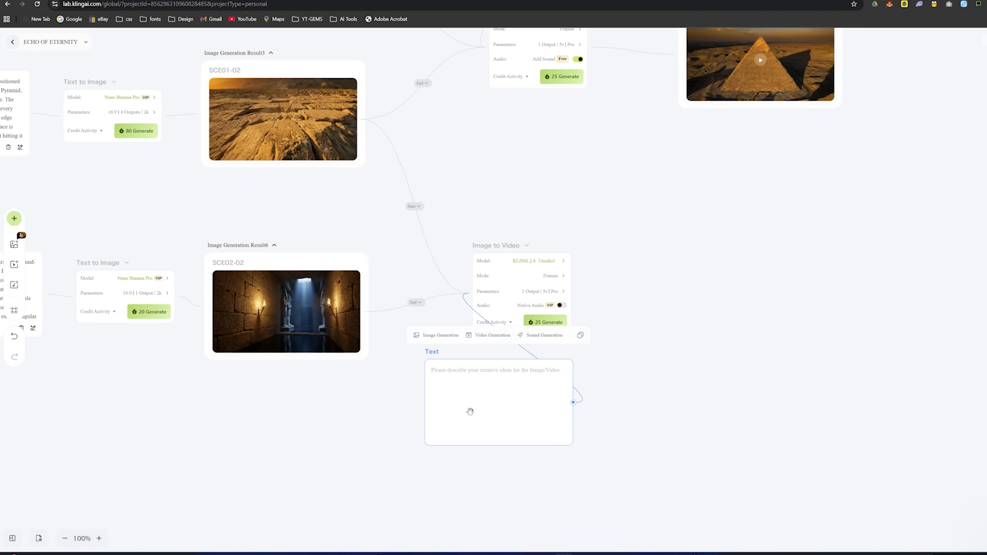
left_click_drag(510, 253, 509, 219)
left_click_drag(435, 354, 436, 311)
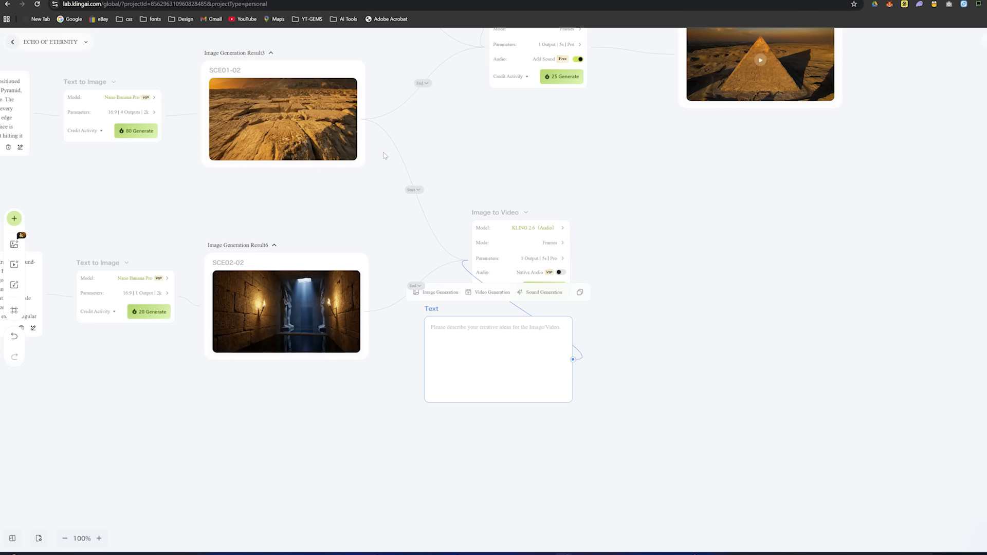
- Copy the Scene 02 Kling Canvas motion prompt from the Skool page into the new Text node and generate the video
left_click(298, 0)
left_click_drag(462, 167, 565, 485)
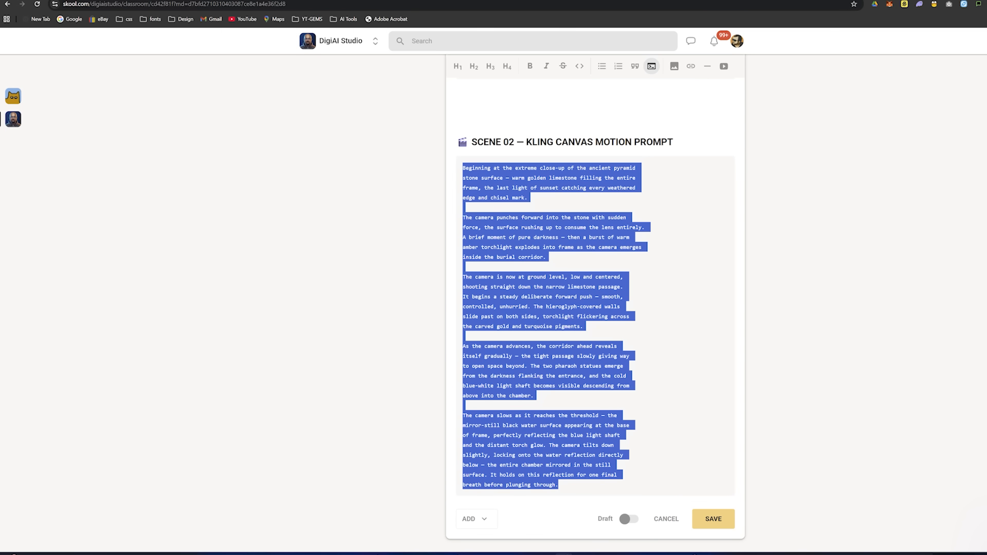
left_click(206, 0)
double_click(493, 340)
key("ctrl+v")
left_click(654, 396)
left_click(546, 287)
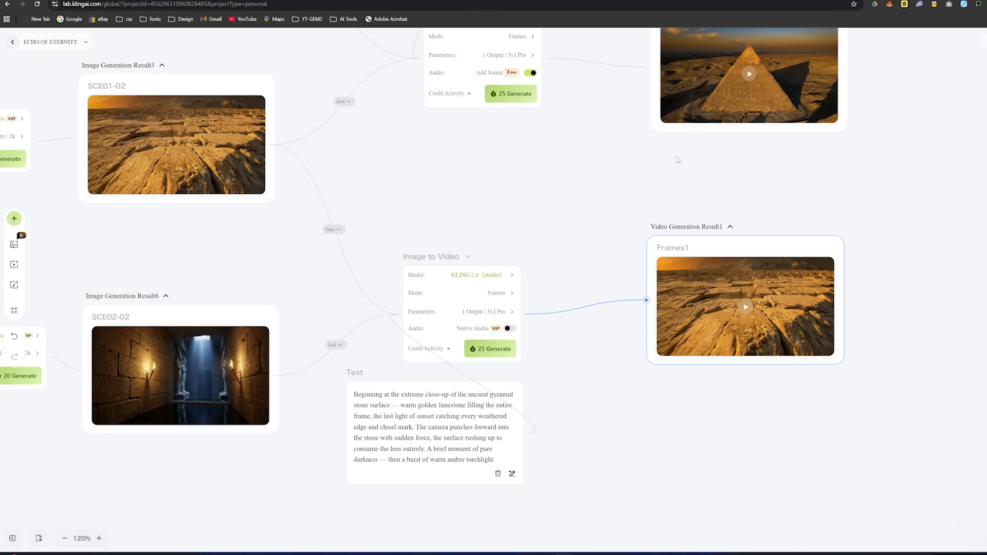
- Play the generated Scene 02 video in full view and return to the canvas
scroll(678, 160, "right", 4)
left_click(565, 315)
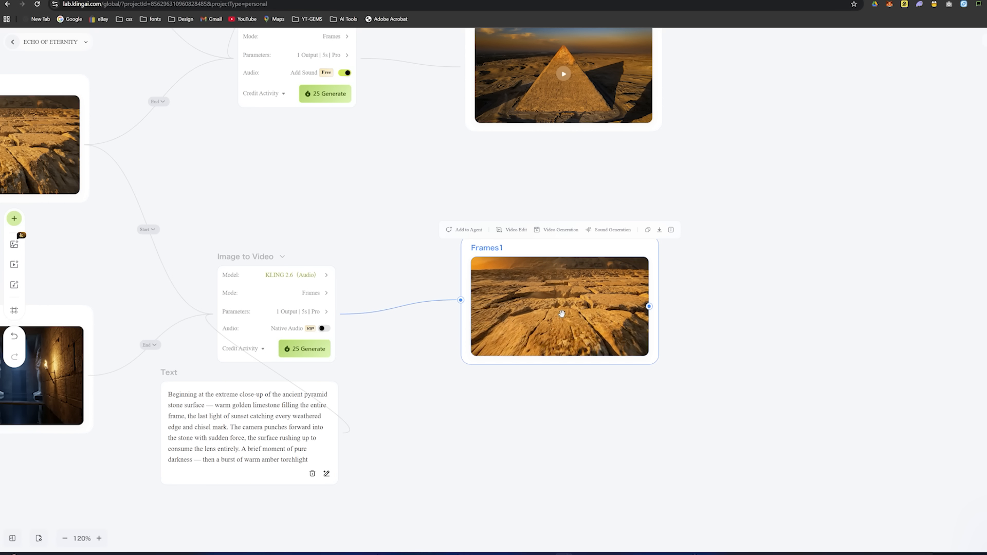
left_click(562, 314)
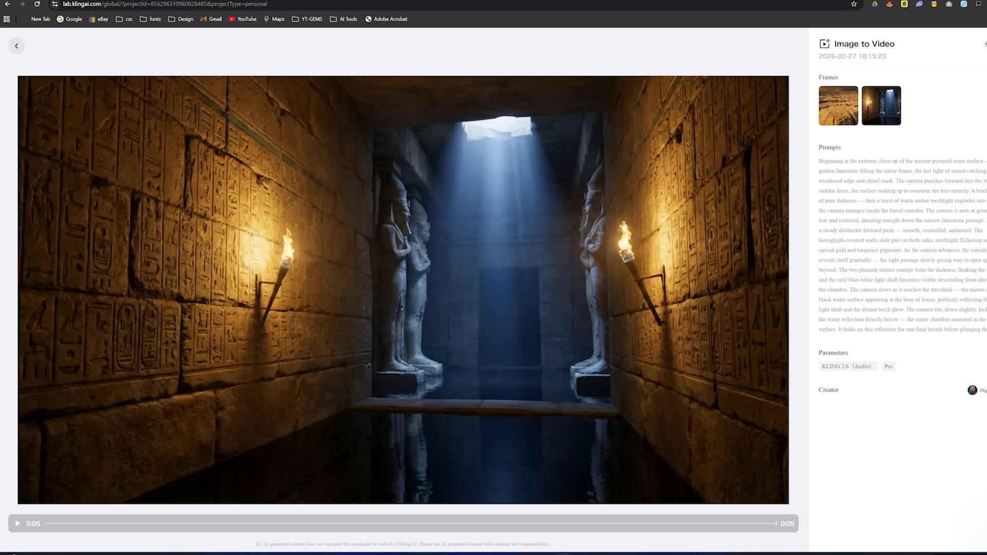
left_click(16, 47)
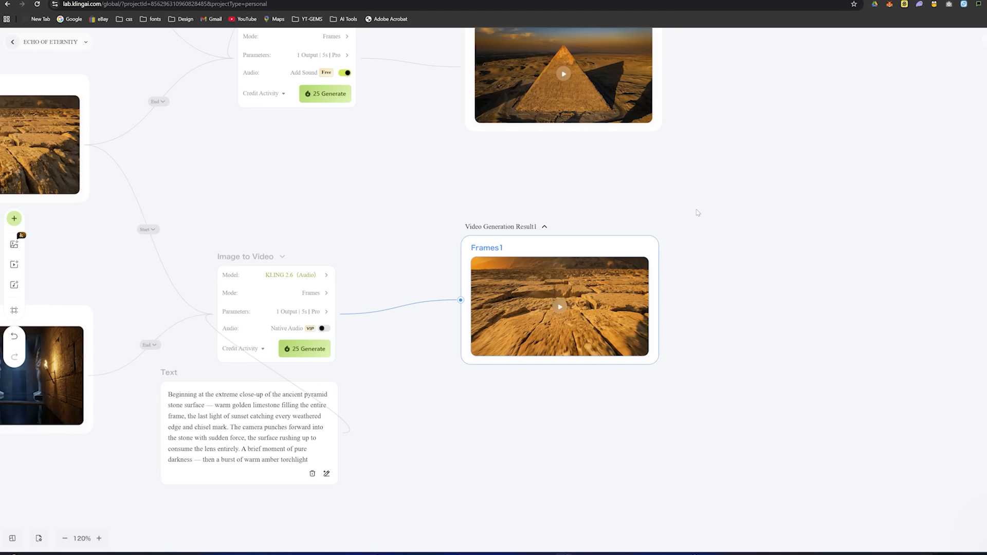
left_click(746, 221)
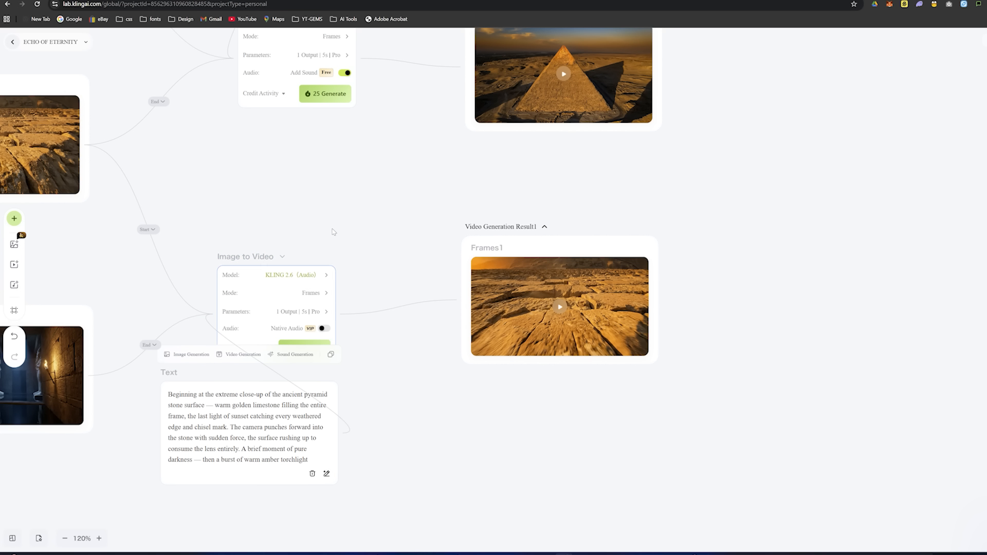
- Examine the whole canvas layout, from the prompts and frame images to both scene videos
scroll(548, 181, "down", 5)
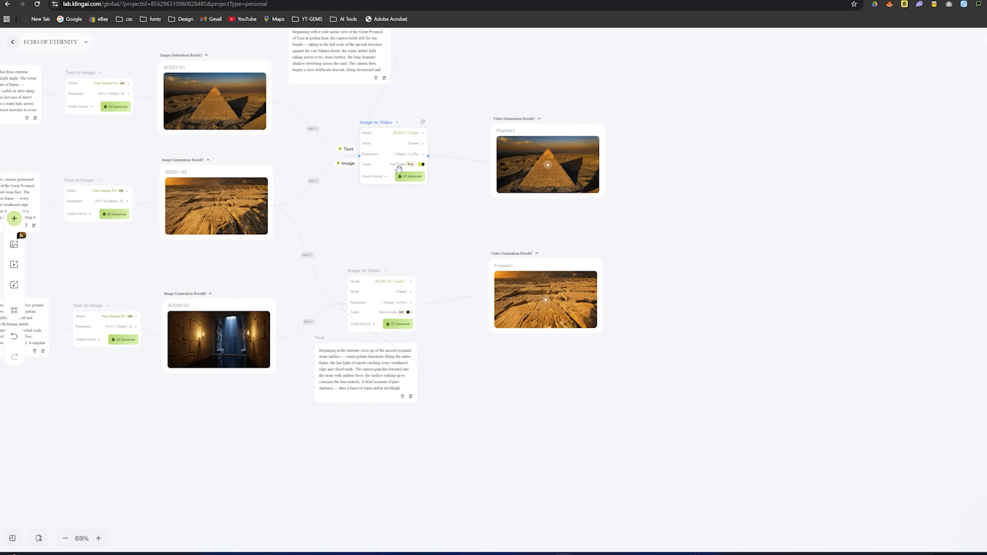
left_click(387, 196)
left_click_drag(455, 69, 546, 126)
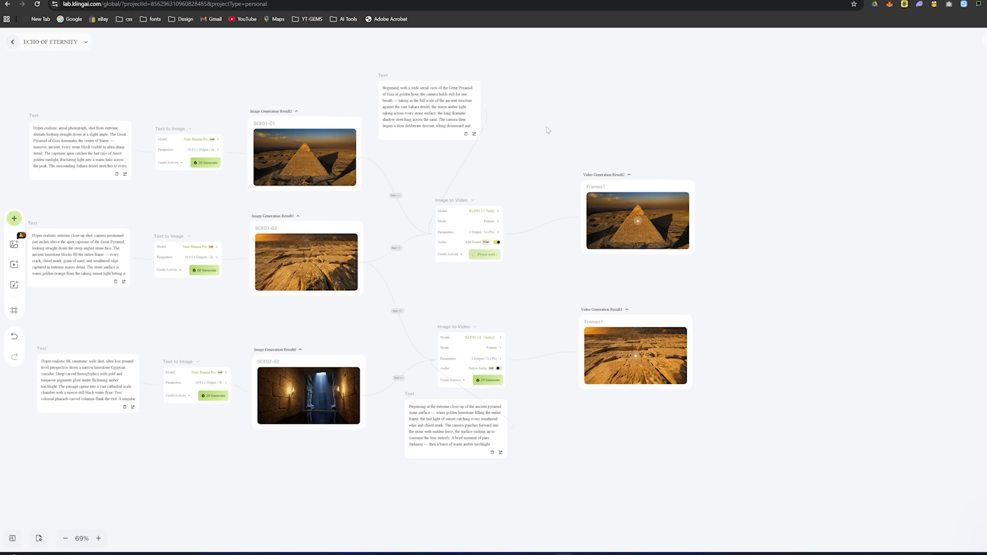
scroll(548, 130, "up", 5)
scroll(638, 102, "down", 4)
left_click_drag(623, 113, 679, 97)
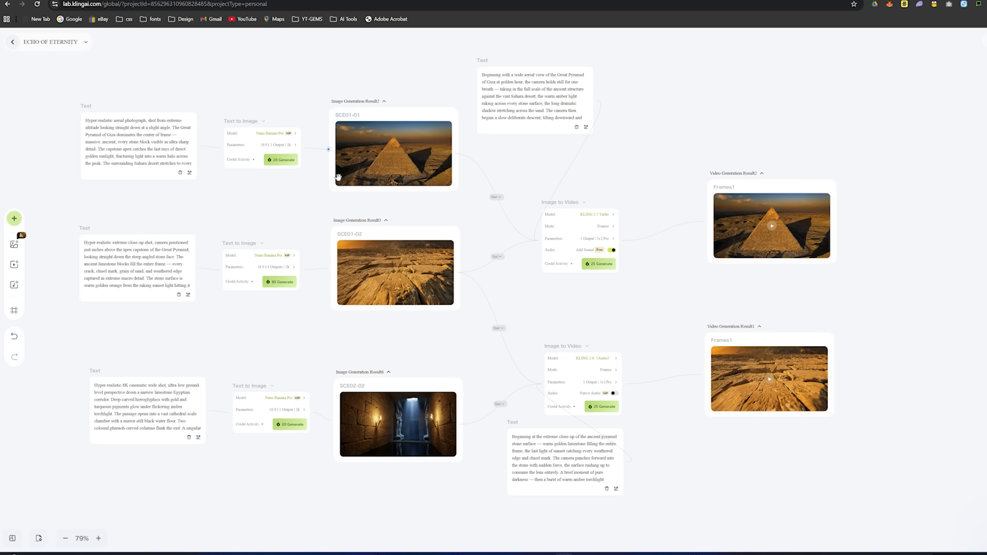
left_click_drag(786, 91, 859, 87)
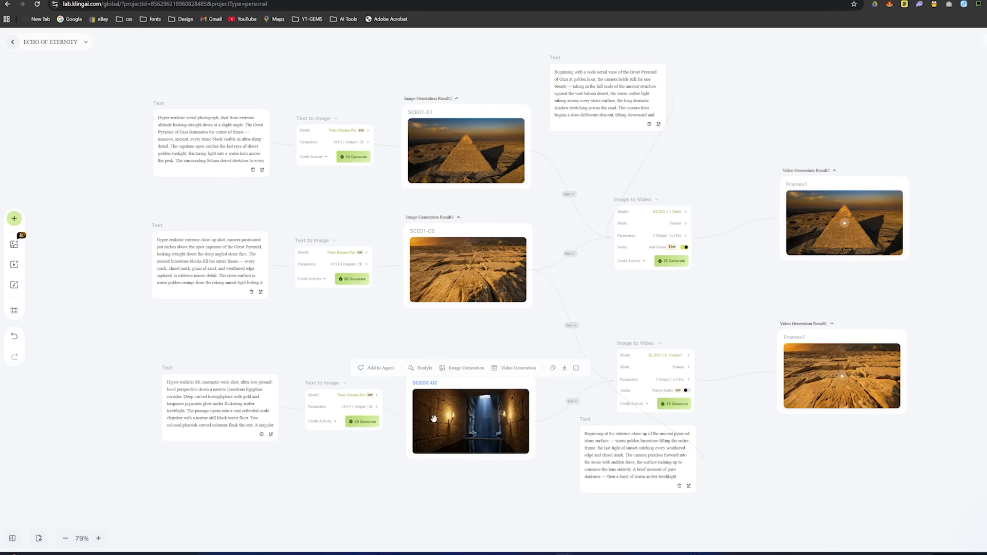
- Switch to Google AI Studio and generate the underground temple city image from the copied prompt with Nano Banana 2
left_click(244, 260)
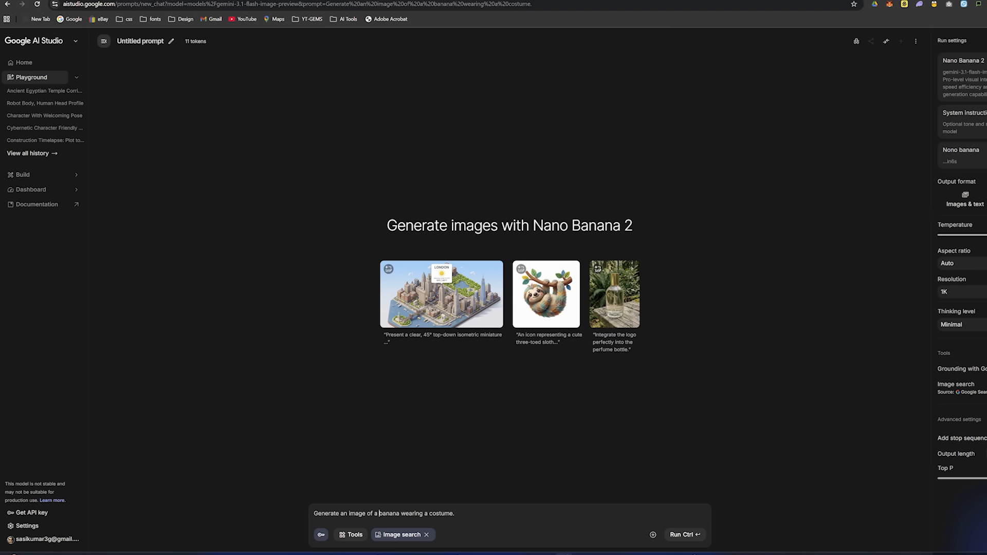
key("ctrl+a")
key("ctrl+v")
key("ctrl+Return")
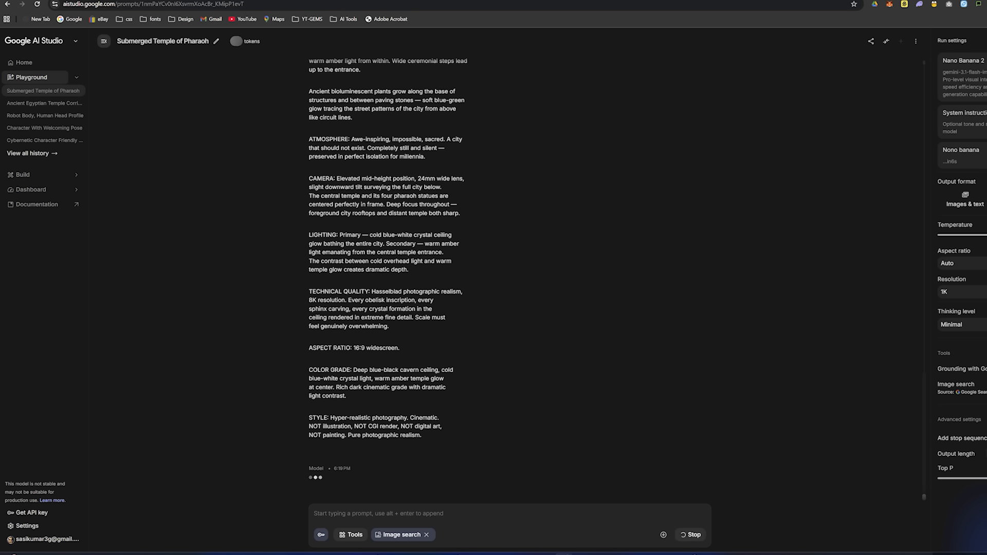
scroll(476, 297, "up", 10)
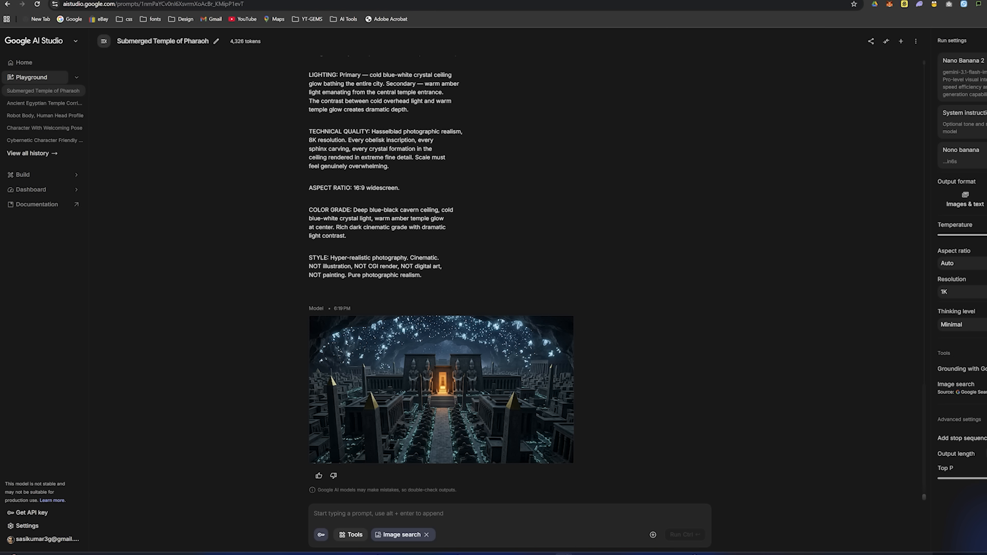
- Submit the following scene's image prompt in the same chat and check the generated image
key("ctrl+v")
left_click(689, 534)
scroll(336, 173, "up", 12)
scroll(337, 174, "down", 5)
left_click(550, 246)
- Upload 003.png, 004.png and 005.png from the Downloads folder to the Kling canvas
scroll(574, 293, "down", 20)
scroll(573, 293, "down", 8)
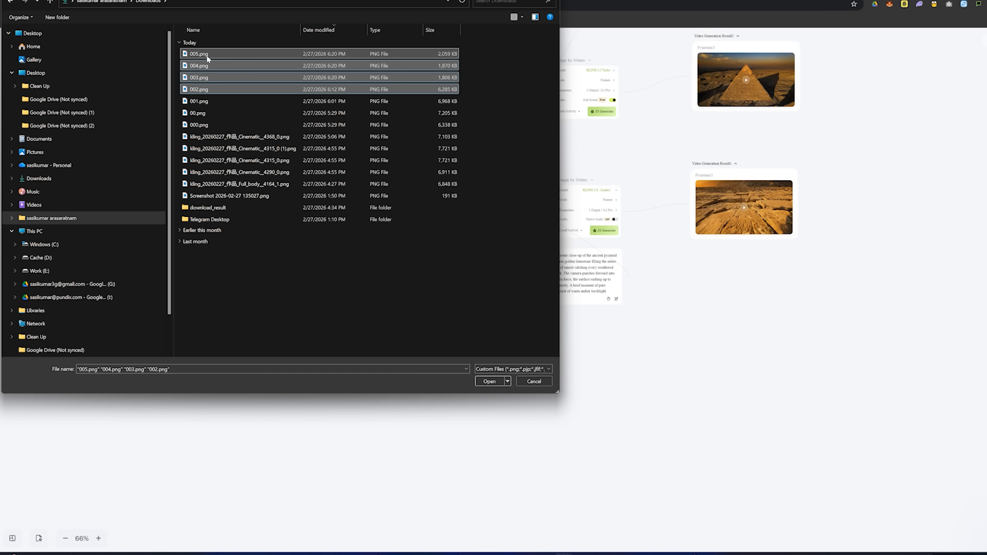
left_click(207, 77)
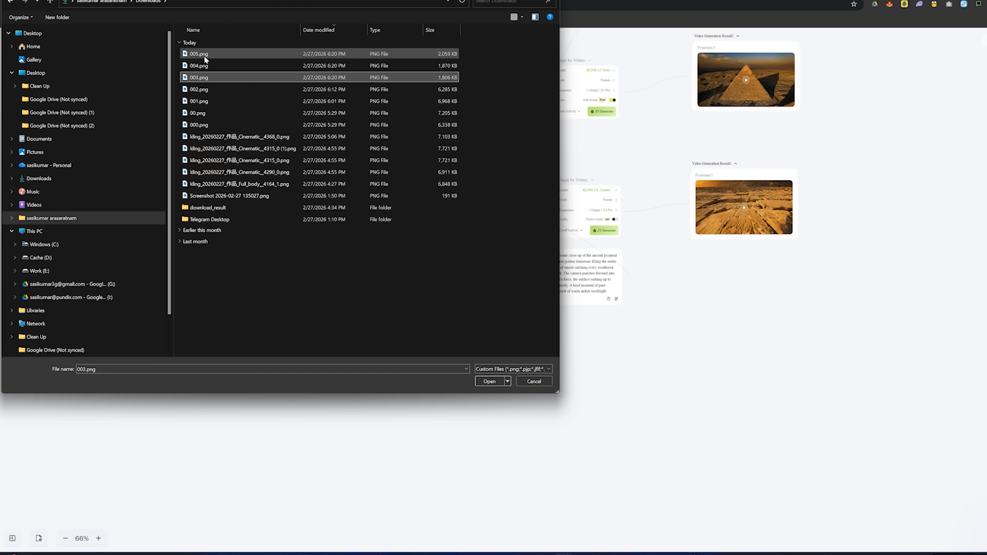
left_click(207, 54, "shift")
left_click(488, 381)
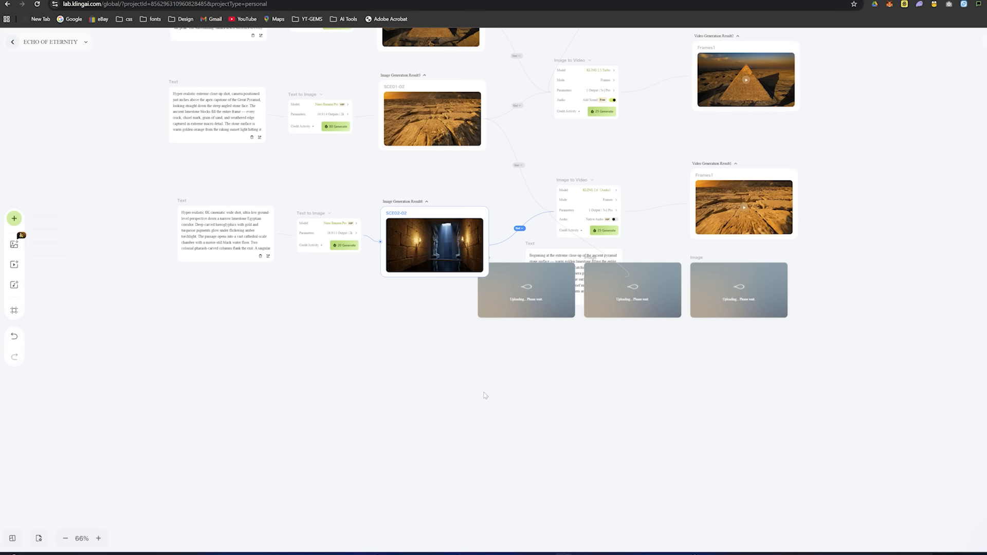
- Arrange the three uploaded images in a column below SCE02-02: underwater statue, temple city, golden chamber
left_click_drag(516, 302, 416, 359)
left_click_drag(625, 295, 407, 428)
left_click_drag(720, 295, 515, 384)
left_click_drag(424, 350, 279, 467)
left_click_drag(551, 382, 407, 357)
left_click_drag(412, 425, 424, 427)
left_click_drag(281, 467, 414, 482)
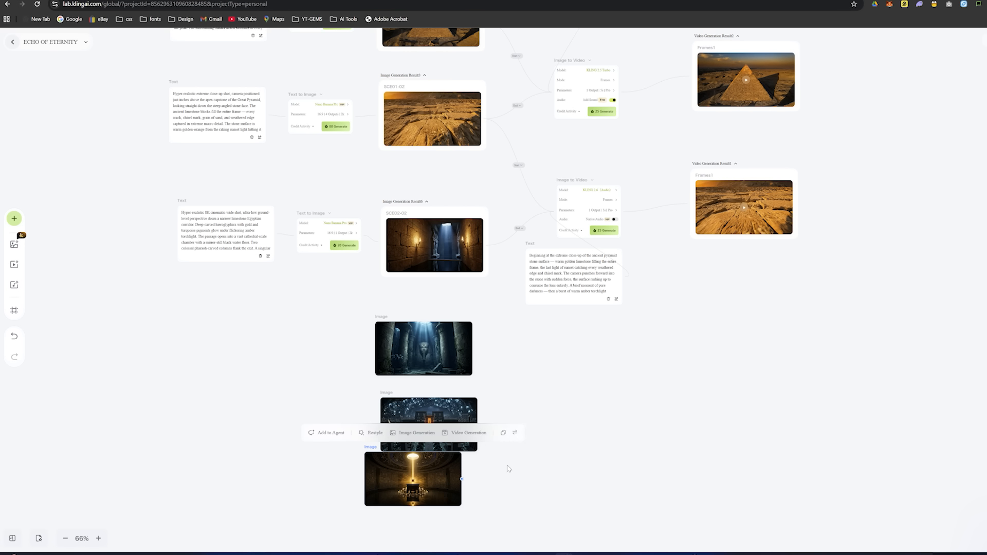
- Fine-tune the alignment and spacing of the three uploaded images so that none of them overlap
scroll(525, 293, "up", 3)
left_click_drag(511, 405, 346, 260)
left_click_drag(190, 247, 221, 238)
left_click_drag(191, 378, 220, 350)
left_click_drag(219, 441, 279, 454)
left_click_drag(212, 361, 203, 366)
left_click_drag(206, 231, 208, 222)
left_click_drag(202, 360, 201, 360)
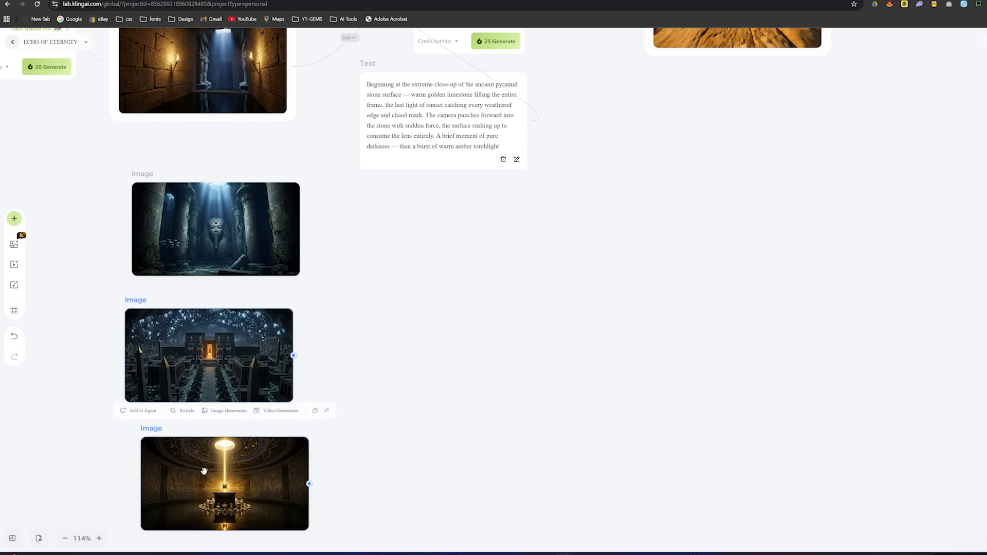
left_click_drag(201, 454, 184, 454)
- Rename the underwater statue image SCE03-02
left_click_drag(489, 303, 489, 385)
double_click(140, 256)
type("SCE")
scroll(149, 263, "down", 5)
type("03-02")
- Copy the SCE03-02 name to the temple city image and change it to SCE03-03
double_click(450, 363)
key("ctrl+c")
scroll(527, 290, "up", 3)
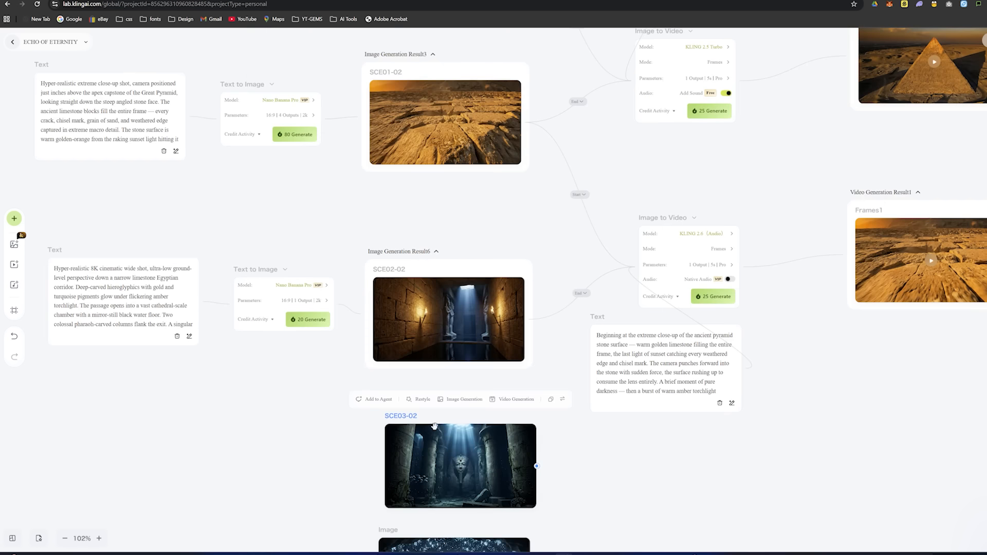
left_click_drag(568, 436, 436, 168)
double_click(254, 262)
key("ctrl+v")
key("BackSpace")
type("3")
key("Return")
- Rename the golden chamber image SCE05-02 and the temple city image SCE04-02
double_click(254, 378)
key("ctrl+v")
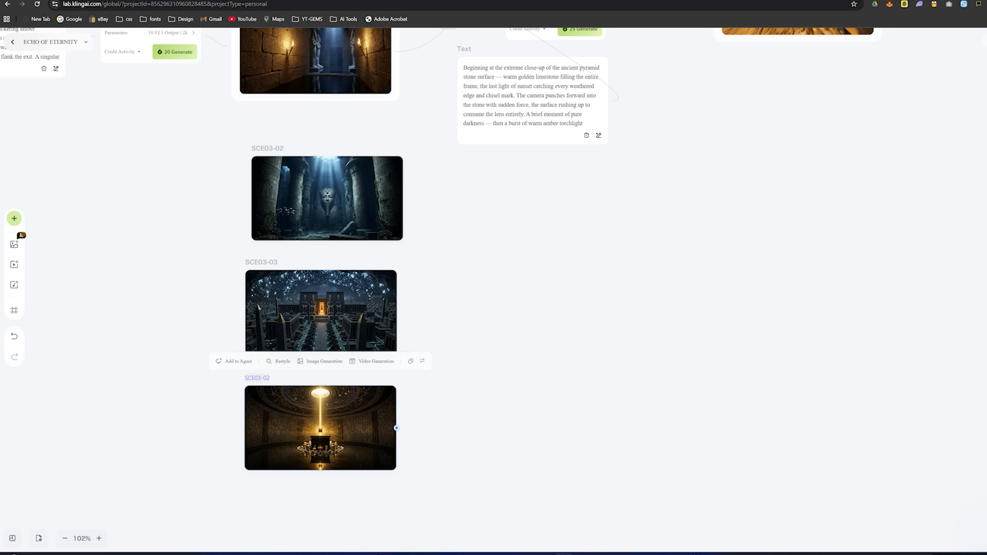
left_click(270, 262)
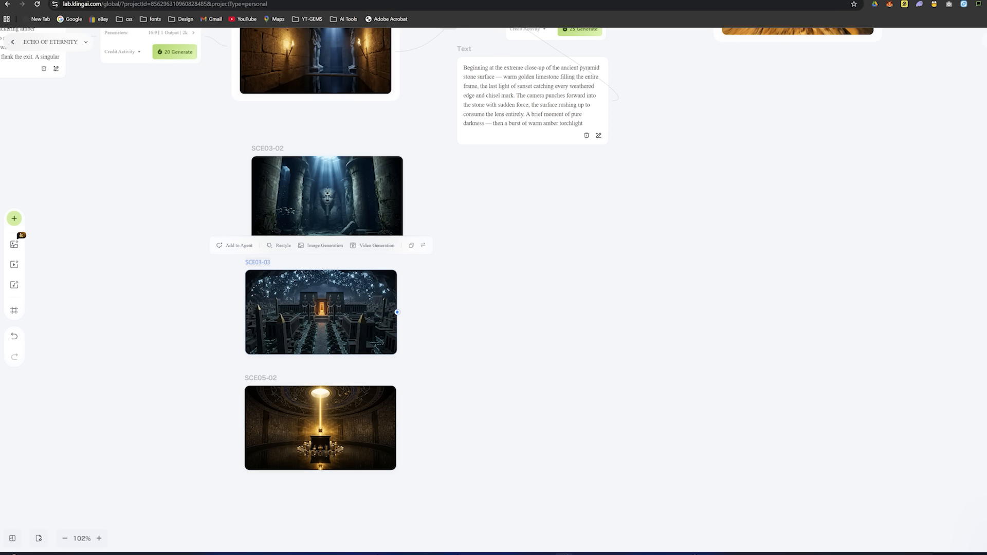
key("BackSpace")
key("BackSpace")
key("BackSpace")
key("BackSpace")
type("4-02")
key("Return")
- Paste three Image to Video nodes for the SCE03-02, SCE04-02 and SCE05-02 rows
left_click_drag(607, 212, 423, 245)
scroll(423, 245, "down", 1)
scroll(353, 237, "up", 3)
key("ctrl+v")
left_click_drag(403, 369, 382, 500)
key("ctrl+v")
key("ctrl+v")
- Arrange the three new Image to Video nodes beside their scene images and place the scene 2 prompt above its own Image to Video node
scroll(408, 244, "down", 4)
left_click_drag(393, 234, 415, 206)
left_click_drag(372, 123, 289, 95)
scroll(289, 95, "up", 4)
left_click_drag(288, 272, 369, 161)
left_click_drag(377, 242, 365, 264)
scroll(383, 359, "down", 1)
left_click_drag(391, 341, 354, 362)
scroll(370, 349, "down", 4)
left_click_drag(418, 287, 516, 265)
left_click_drag(429, 379, 392, 370)
left_click_drag(200, 360, 198, 394)
left_click_drag(200, 268, 201, 280)
scroll(246, 172, "up", 2)
left_click_drag(380, 247, 374, 240)
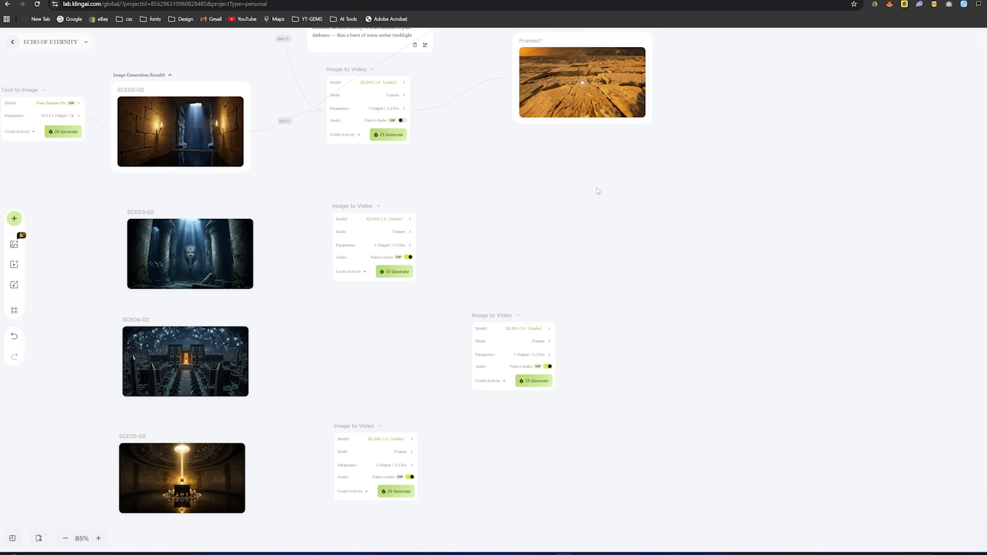
scroll(613, 98, "up", 4)
scroll(637, 357, "down", 3)
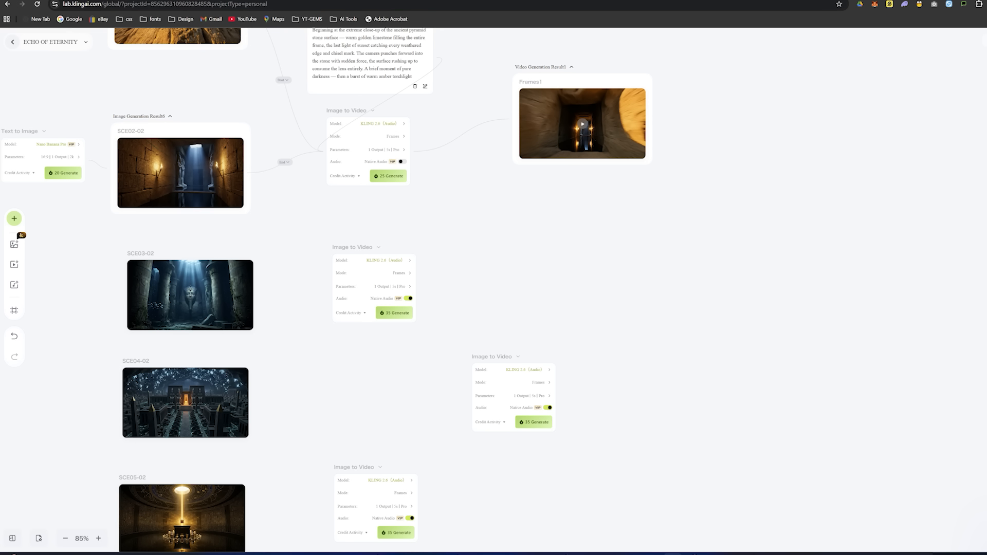
- Connect the start and end frames to the three new nodes: SCE02-02 to SCE03-02, SCE03-02 to SCE04-02, and SCE04-02 to SCE05-02
left_click_drag(249, 174, 336, 283)
left_click_drag(253, 295, 333, 289)
scroll(329, 288, "down", 1)
left_click_drag(254, 233, 476, 331)
left_click_drag(249, 342, 469, 335)
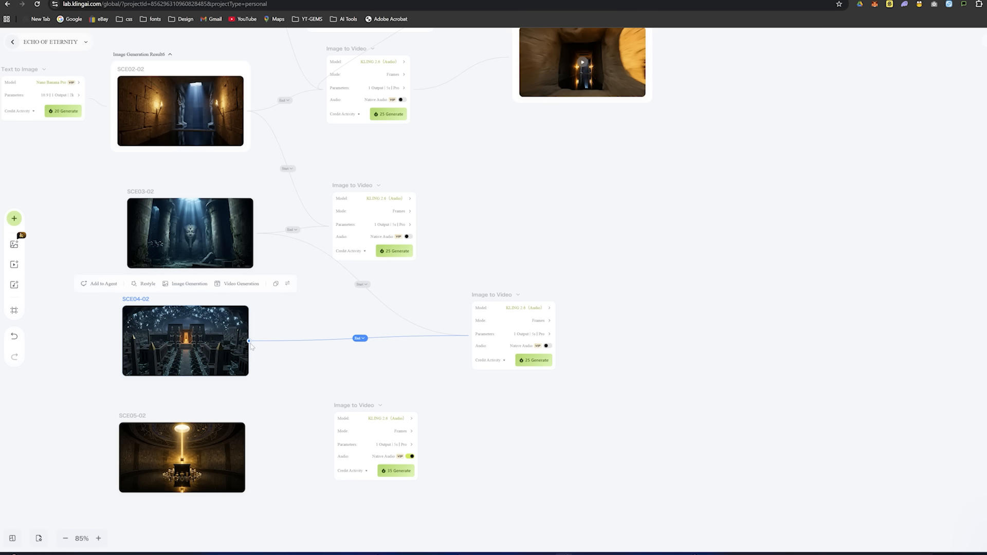
left_click_drag(249, 341, 338, 444)
left_click_drag(246, 457, 336, 447)
scroll(654, 231, "up", 3)
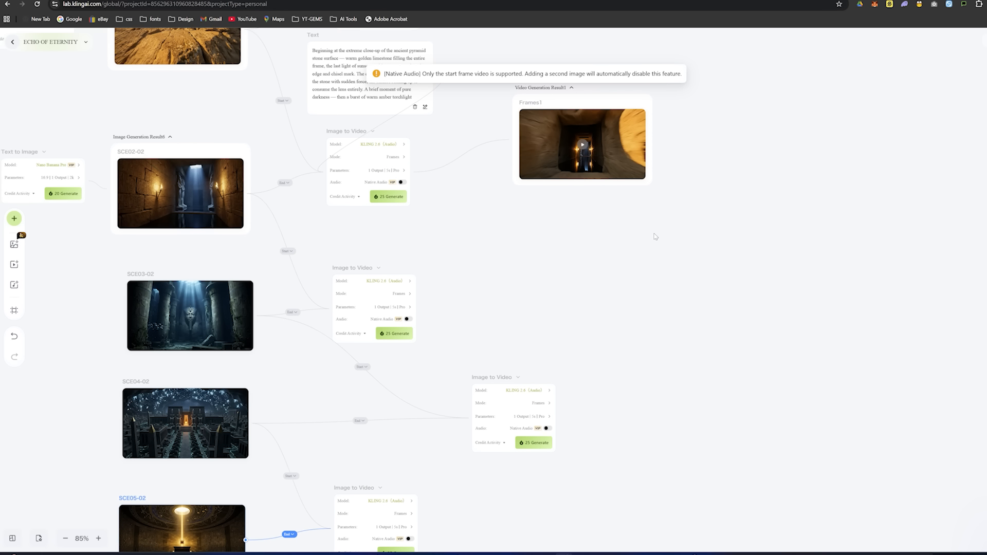
- Delete the generated scene 2 clip and switch its Image to Video node to KLING 2.5 Turbo
scroll(602, 319, "up", 2)
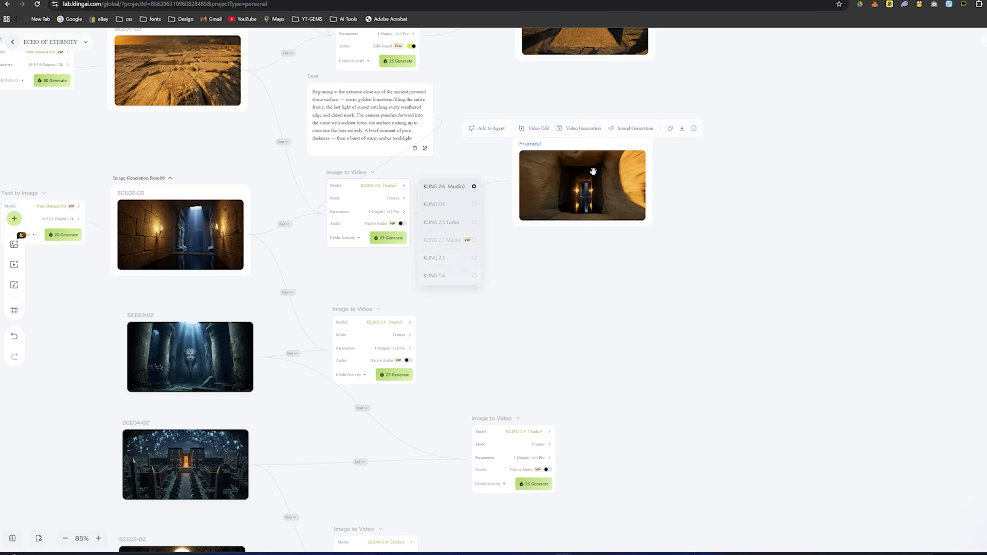
left_click_drag(538, 134, 548, 175)
key("Delete")
left_click(402, 186)
left_click(442, 222)
- Set the model of the scene 3, 4 and 5 Image to Video nodes to KLING 2.5 Turbo
left_click(394, 323)
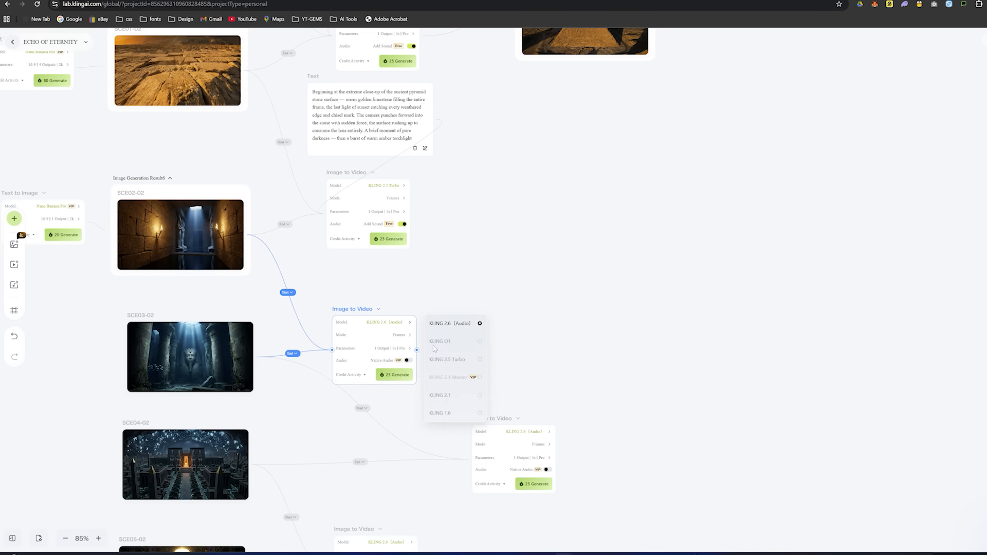
left_click(448, 359)
scroll(506, 355, "down", 2)
left_click(542, 350)
left_click(587, 387)
left_click(398, 460)
left_click(451, 495)
scroll(504, 249, "up", 2)
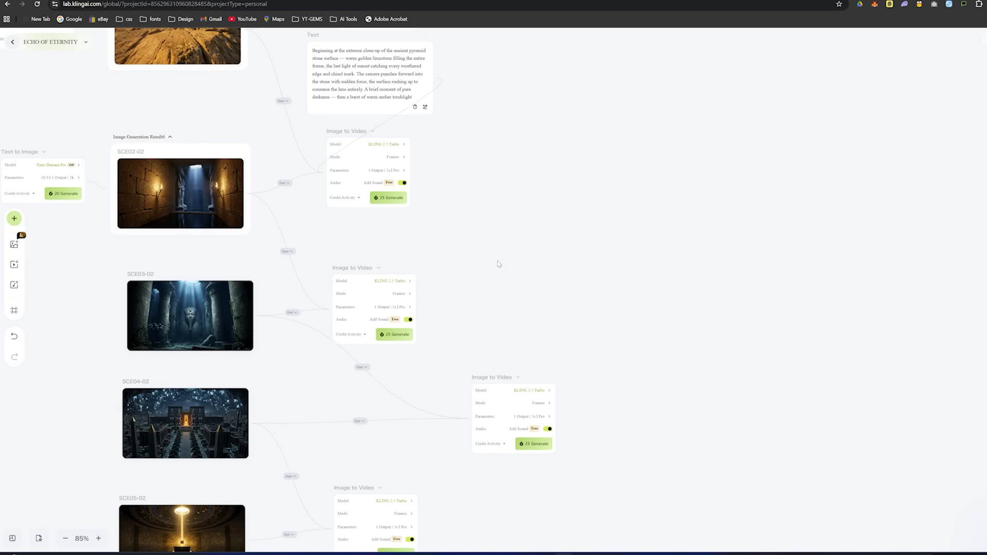
- Align the scene 2 Image to Video node with the one below and add a text node holding the scene 3 motion prompt
left_click_drag(356, 189, 361, 190)
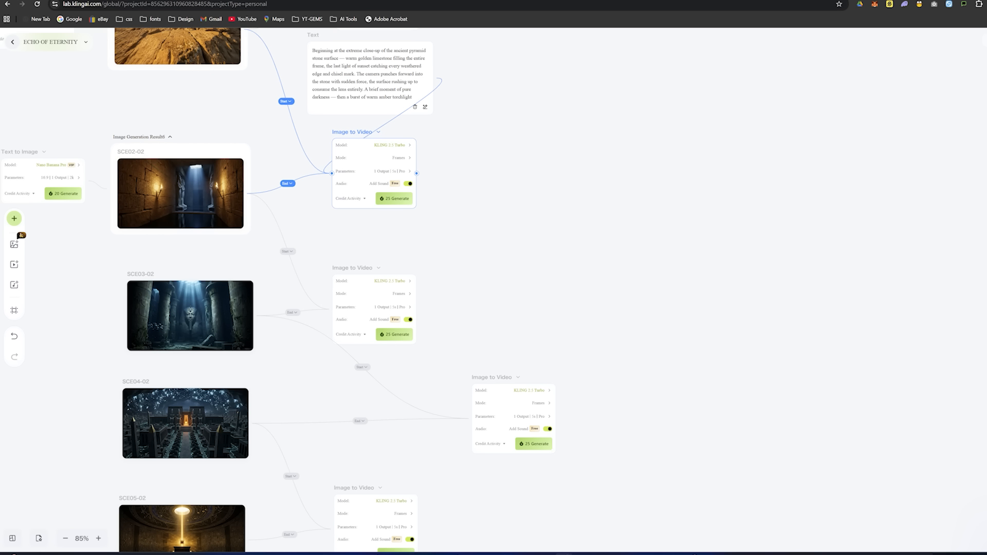
scroll(506, 308, "down", 3)
left_click(382, 189)
left_click(365, 181)
left_click_drag(282, 154, 547, 156)
key("ctrl+v")
- Copy the scene 04 and 05 motion prompts from the Skool page into text nodes linked to their Image to Video nodes and start generating
left_click(566, 387)
left_click(522, 298)
left_click(505, 290)
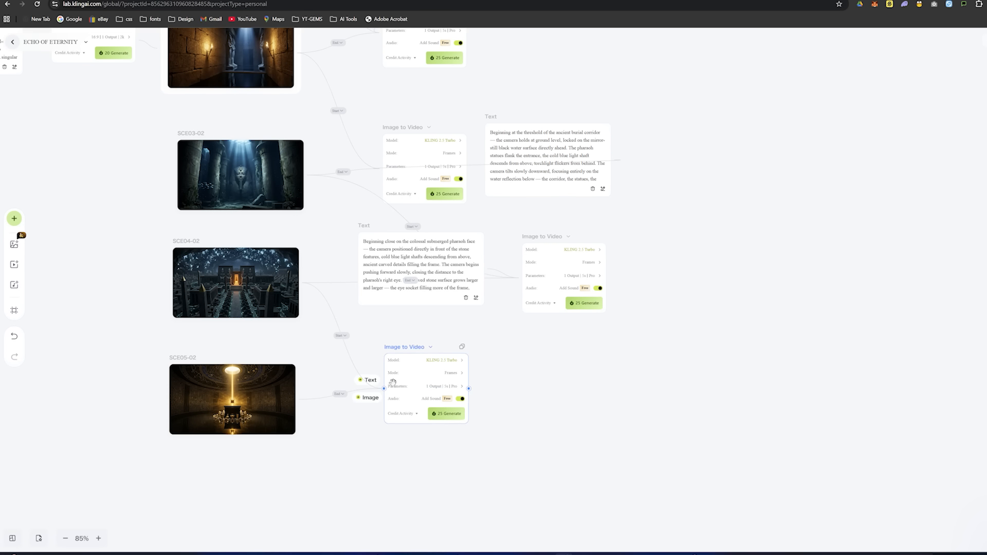
left_click(366, 380)
key("ctrl+v")
left_click(444, 214)
left_click_drag(565, 216, 711, 136)
left_click(586, 325)
- Generate the remaining clips, including scene 2, and move the new video results clear of the other nodes
scroll(711, 205, "up", 4)
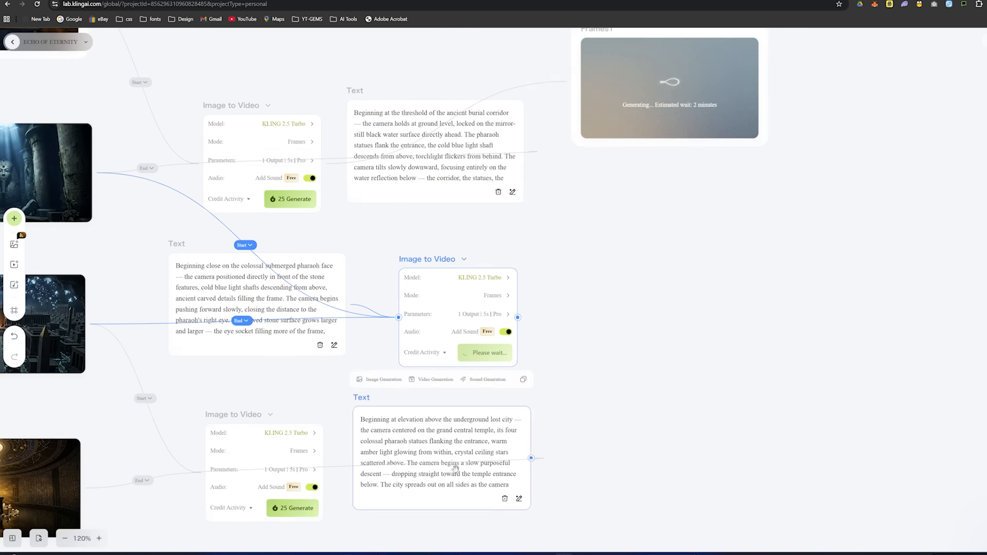
left_click_drag(854, 277, 873, 231)
left_click(483, 447)
scroll(482, 447, "down", 6)
left_click_drag(334, 470, 442, 447)
left_click(250, 232)
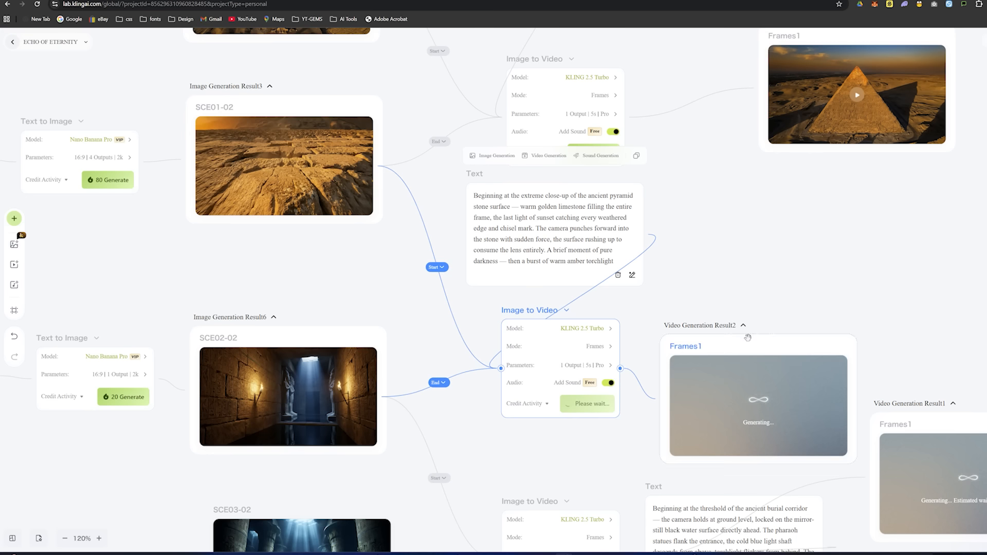
- Arrange the prompts beside their Image to Video nodes and line up the video results in a column on the far side
scroll(749, 337, "down", 5)
left_click_drag(340, 192, 456, 136)
left_click_drag(278, 145, 364, 207)
left_click_drag(566, 170, 566, 232)
left_click_drag(397, 103, 452, 101)
left_click_drag(264, 42, 359, 143)
left_click_drag(628, 258, 818, 204)
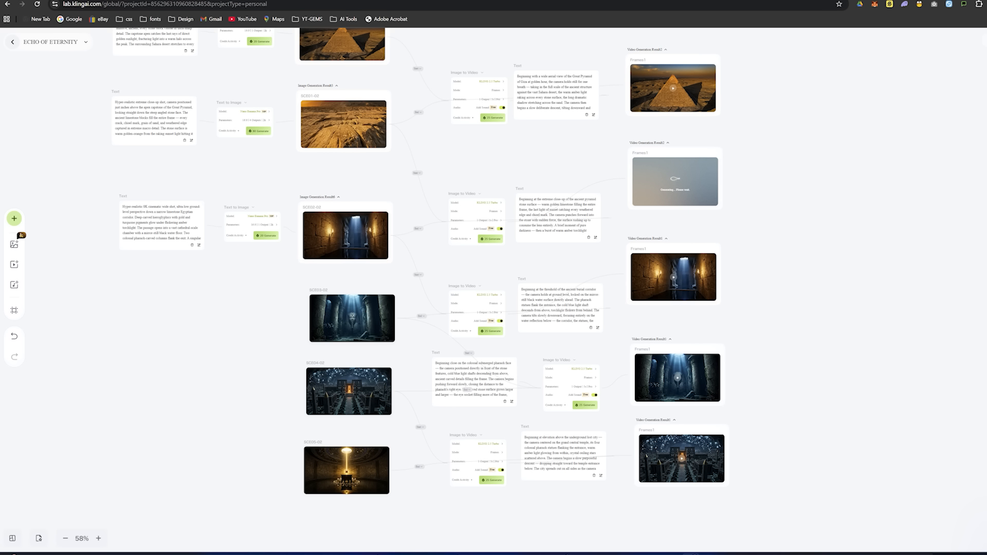
- Preview the generated scene 3 clip full size, close it, and open the scene 4 clip
scroll(740, 291, "up", 2)
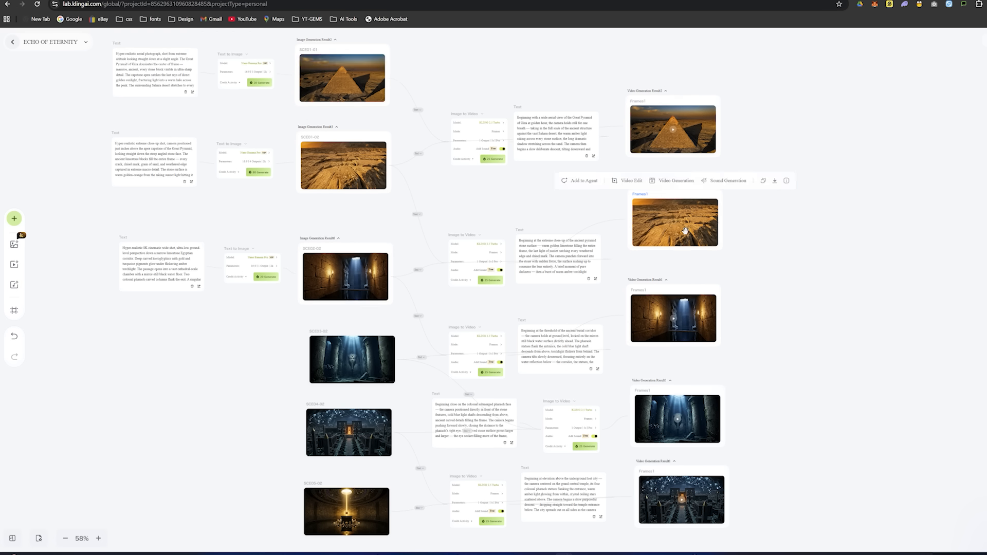
scroll(738, 293, "down", 3)
left_click(672, 271)
double_click(672, 252)
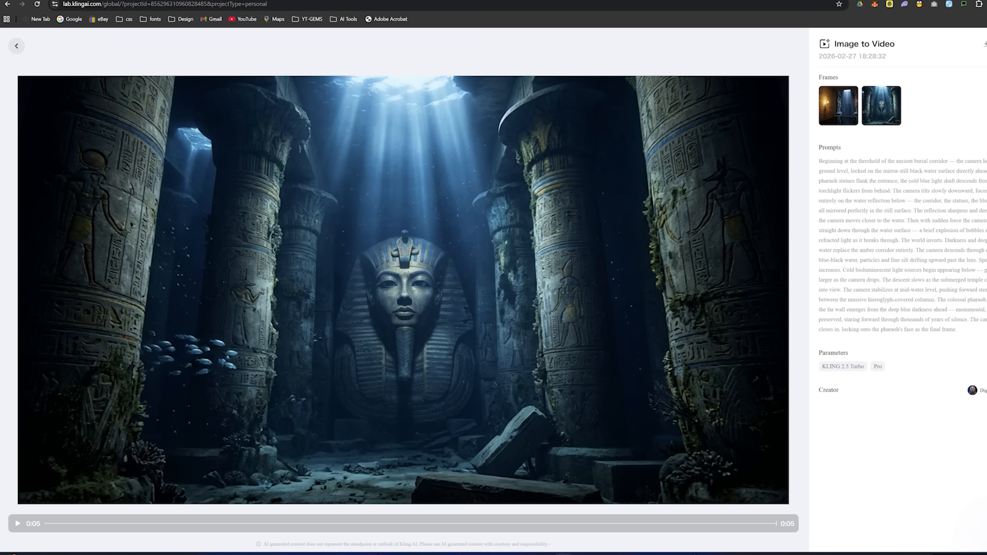
left_click(16, 46)
mouse_move(694, 361)
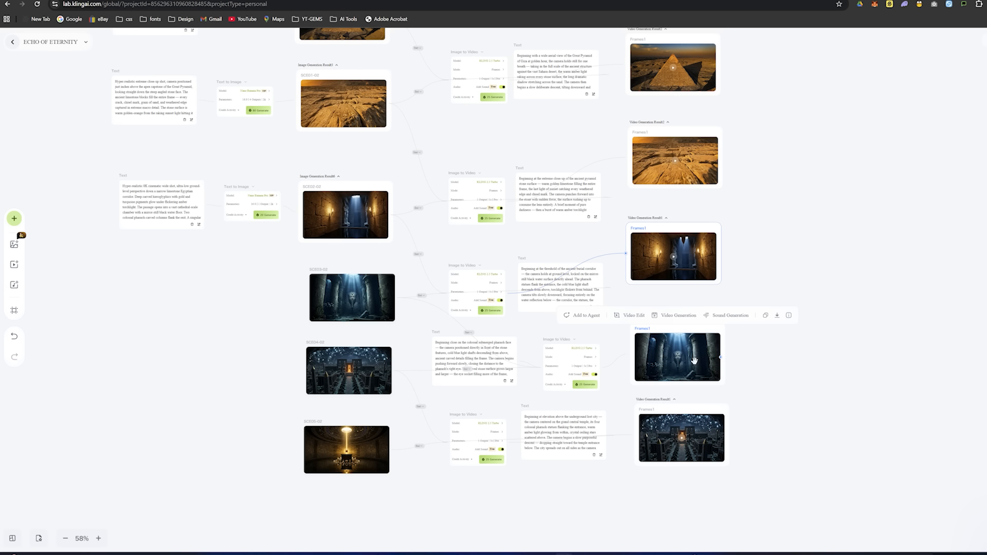
left_click(693, 360)
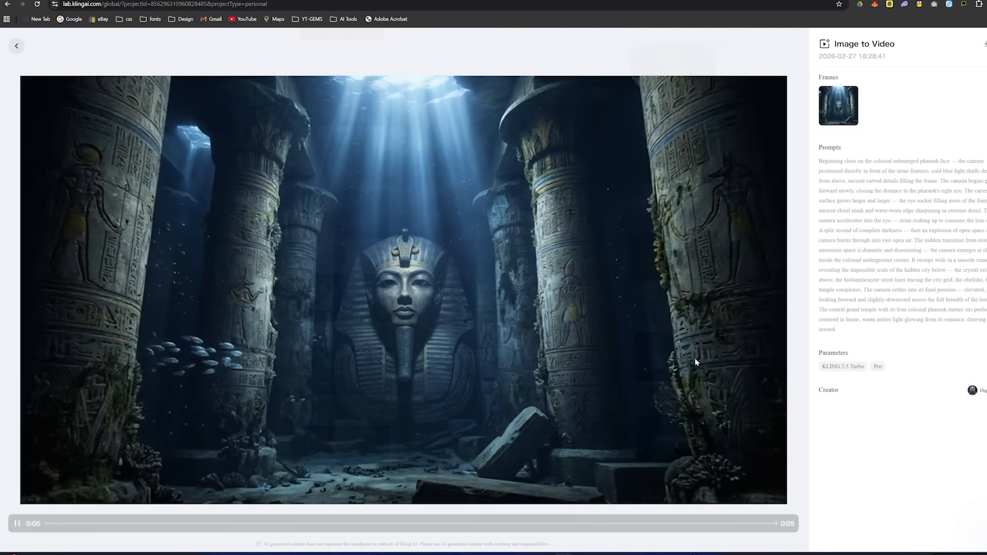